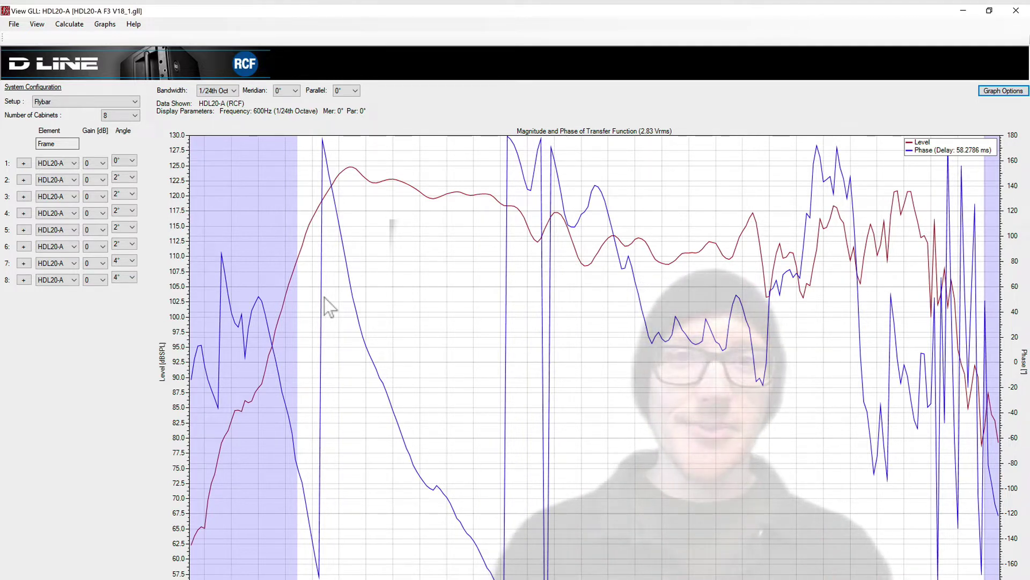
# Check the downloads section of RCF's HDL 20-A product page, then the EASE tools page.
pyautogui.press('super+Tab')
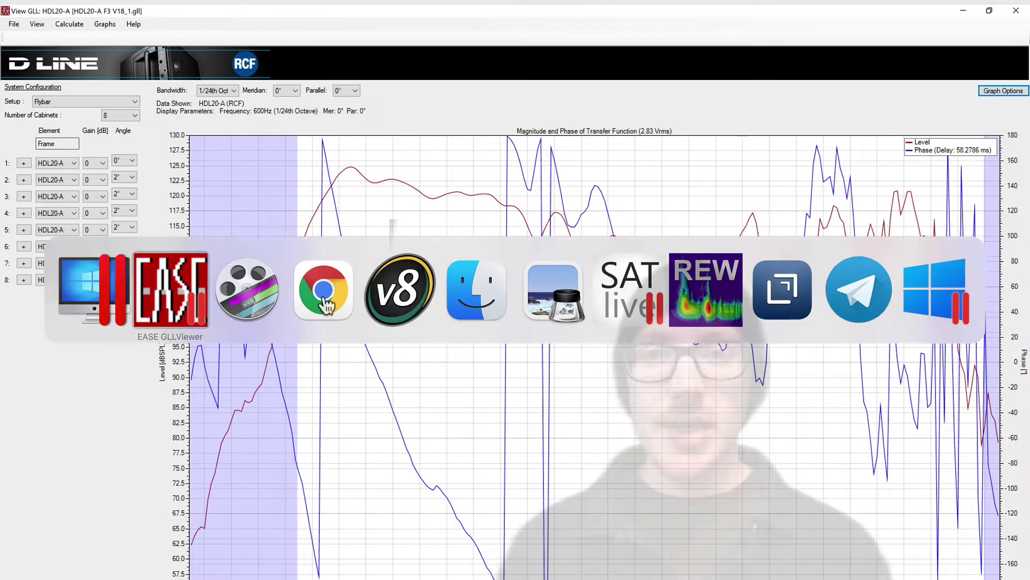
pyautogui.click(323, 289)
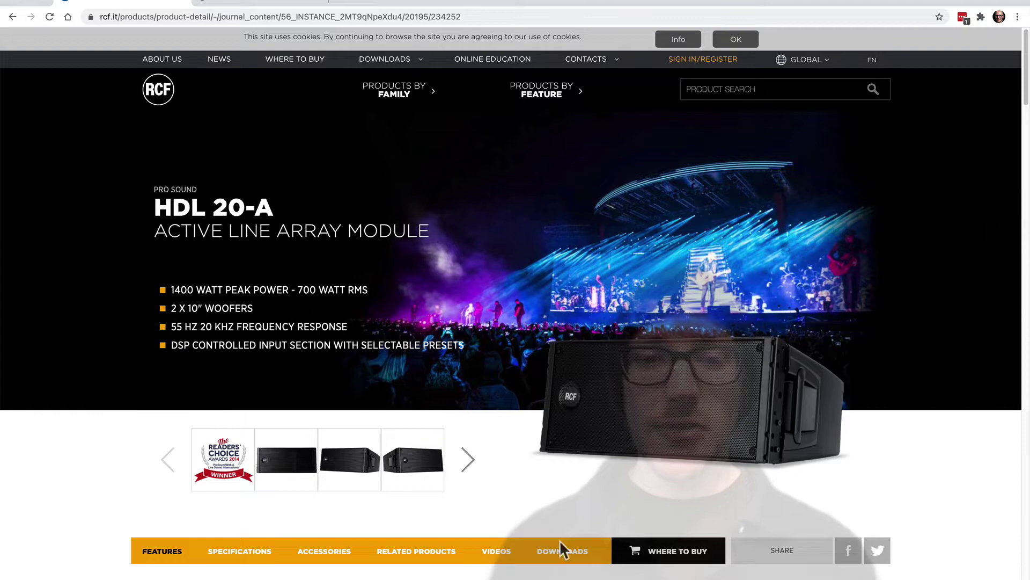
pyautogui.click(561, 552)
pyautogui.scroll(-4, 570, 524)
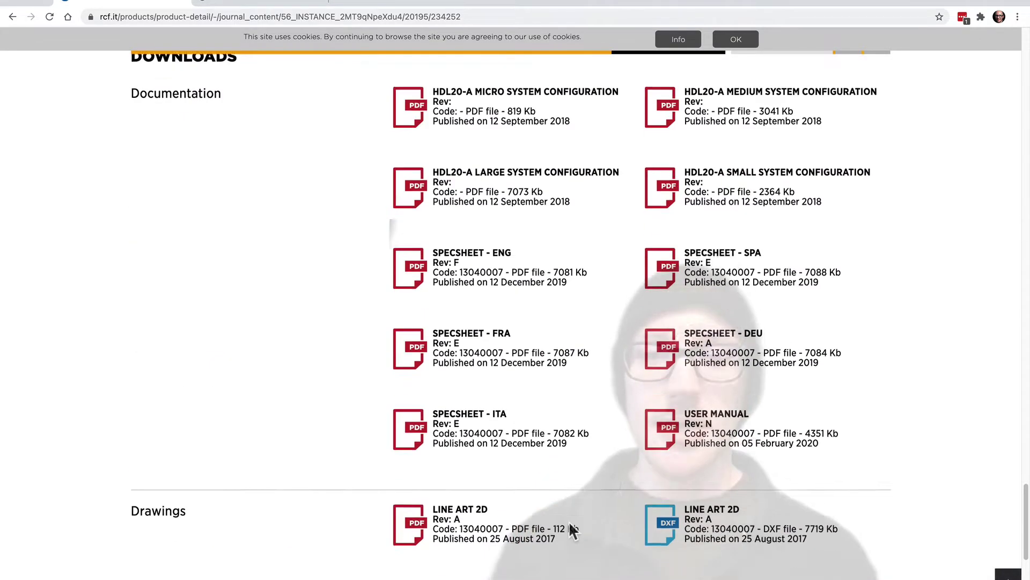
pyautogui.scroll(-4, 569, 526)
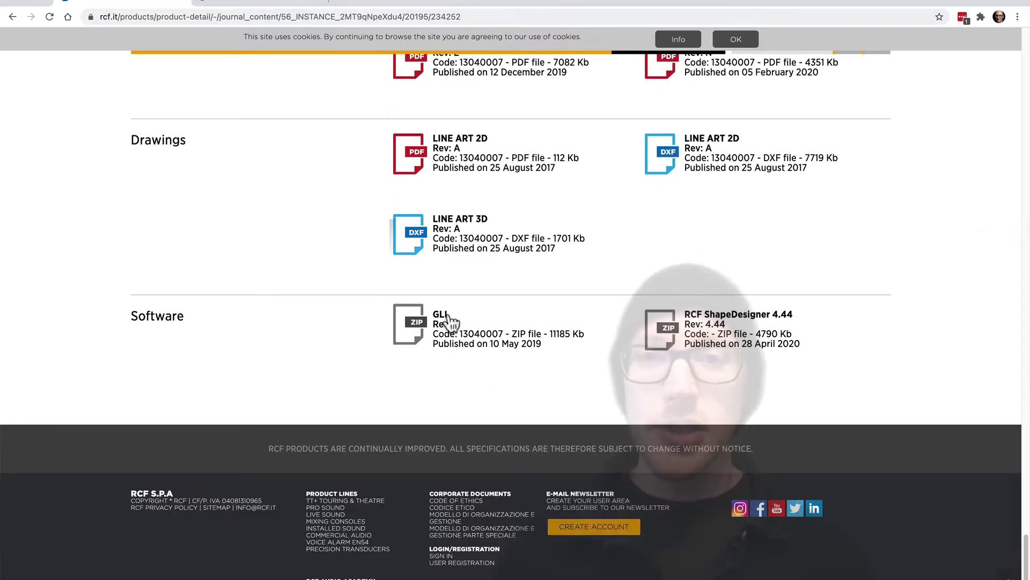
pyautogui.click(271, 5)
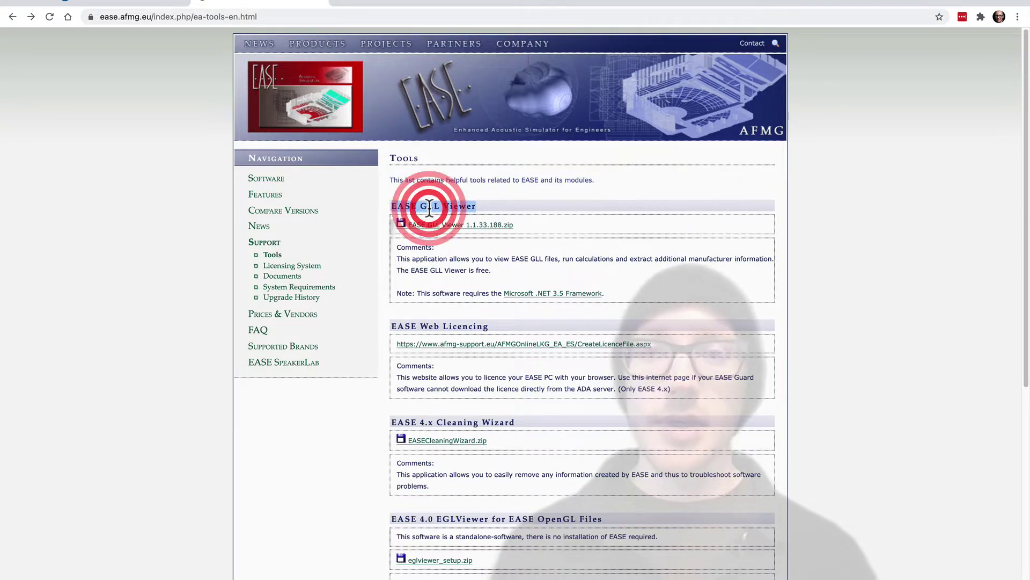
# In EASE GLL Viewer, review the Calculate, Graphs and File menus for table export, then go to Smaart.
pyautogui.press('super+Tab')
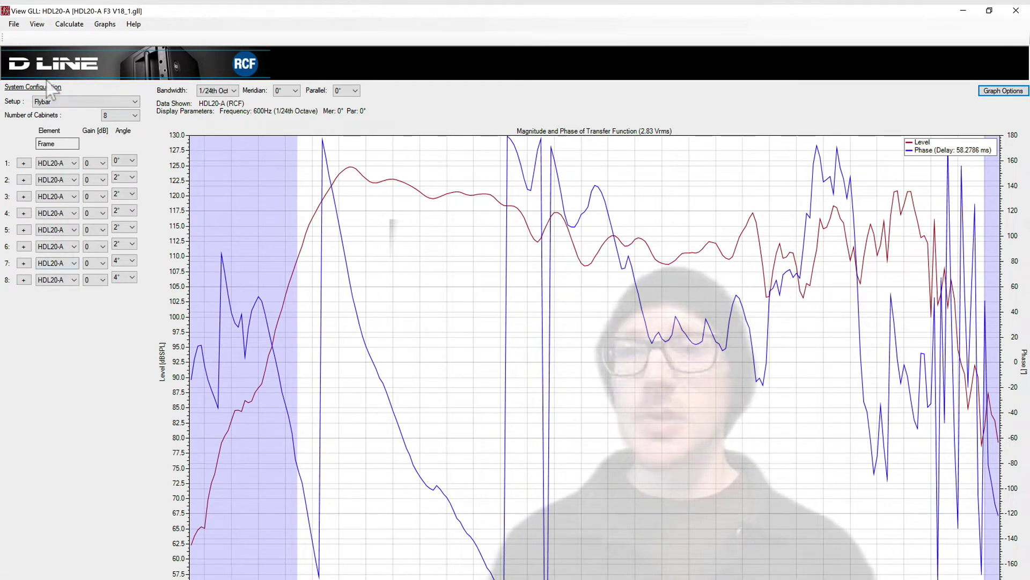
pyautogui.click(67, 23)
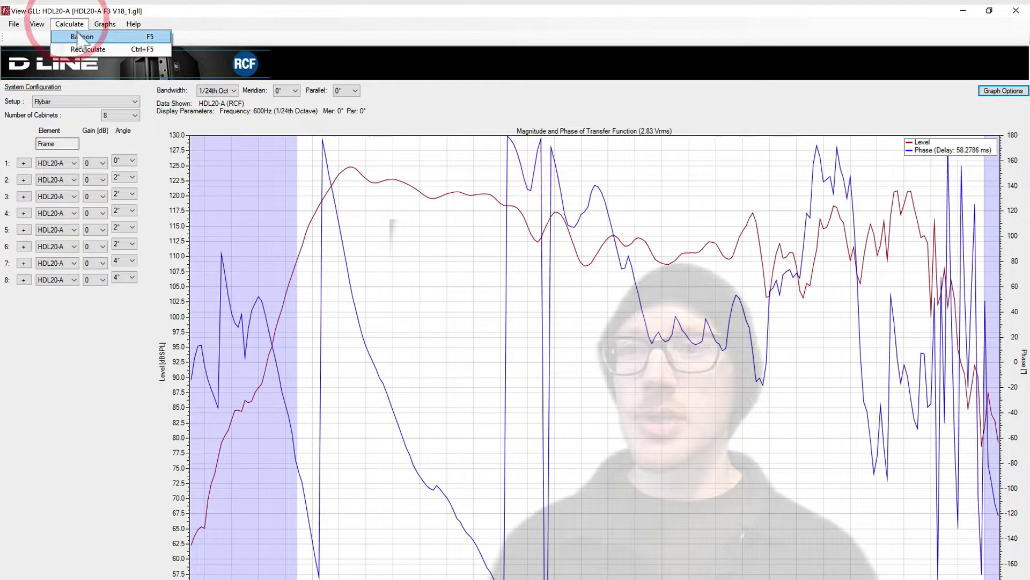
pyautogui.click(105, 24)
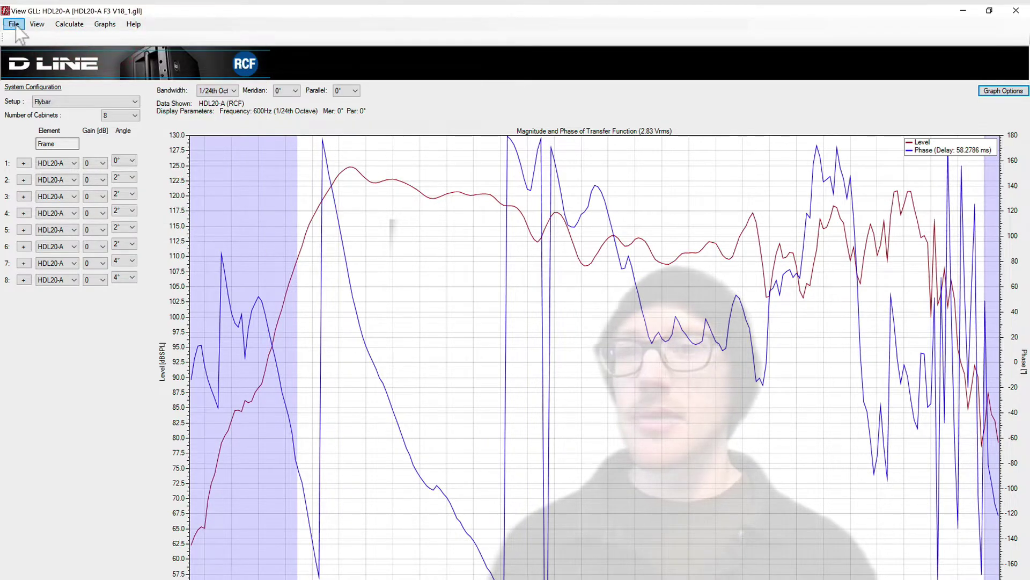
pyautogui.click(13, 24)
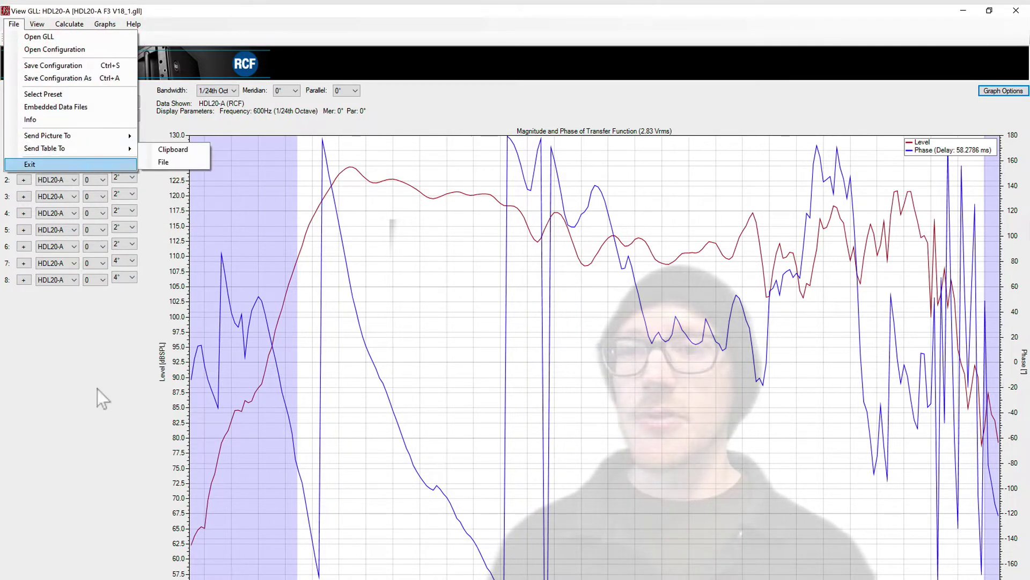
pyautogui.click(93, 409)
pyautogui.press('super+Tab')
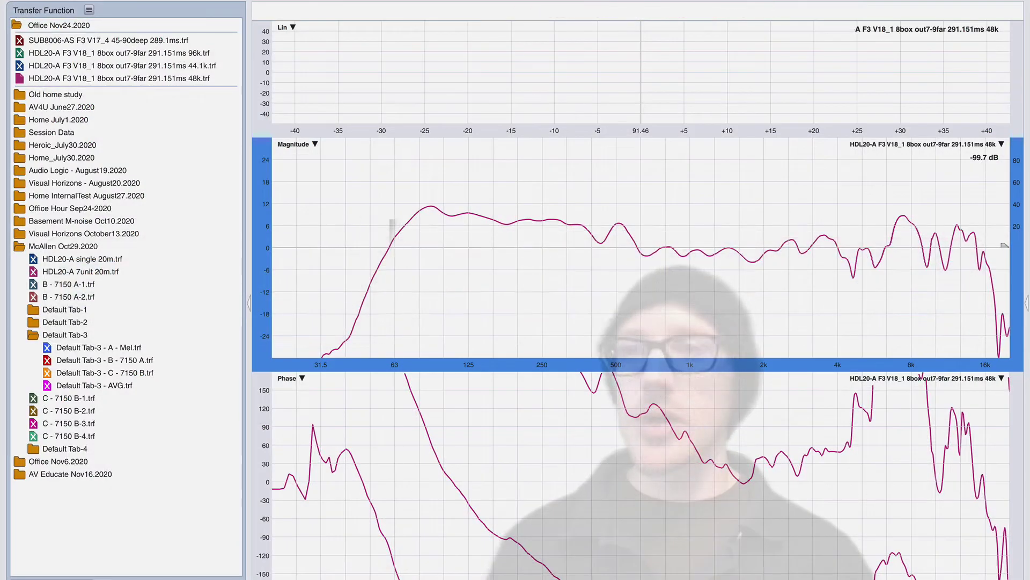
# Review Smaart's Import ASCII settings for a transfer function trace and cancel without importing.
pyautogui.click(89, 11)
pyautogui.click(154, 172)
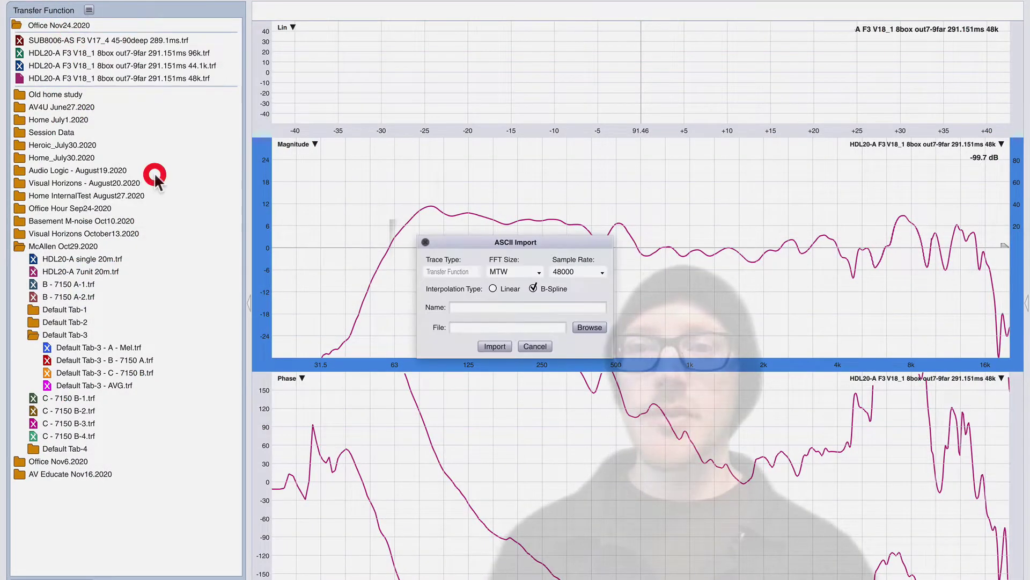
pyautogui.click(539, 345)
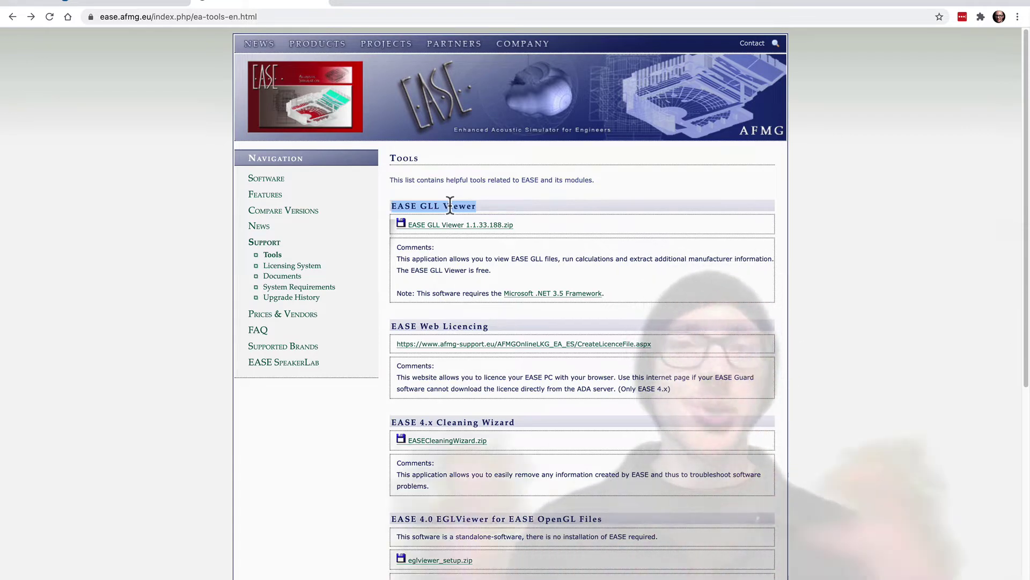
# Return to the rcf.it tab listing the HDL 20-A GLL ZIP download.
pyautogui.click(138, 4)
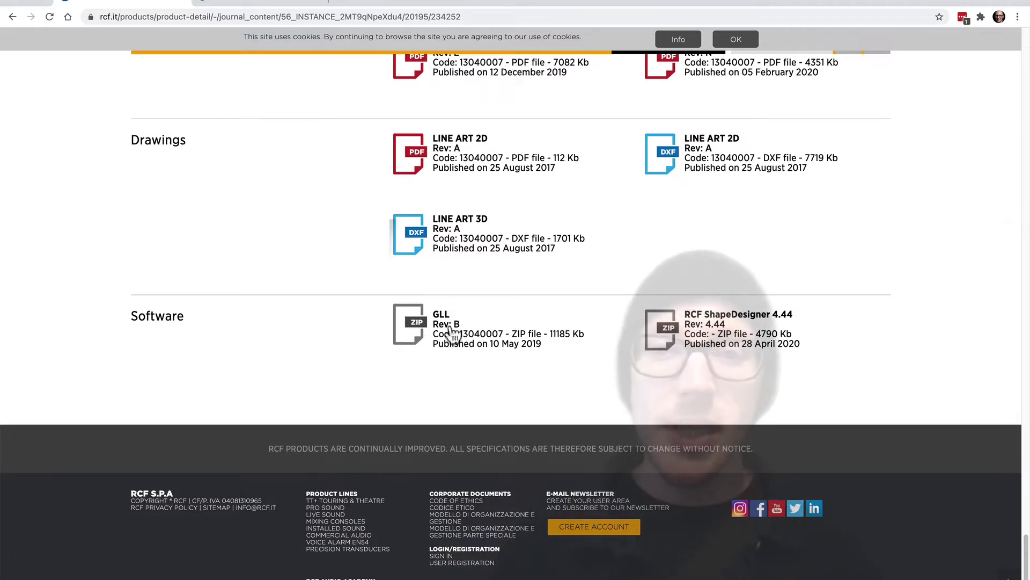
pyautogui.scroll(20, 450, 333)
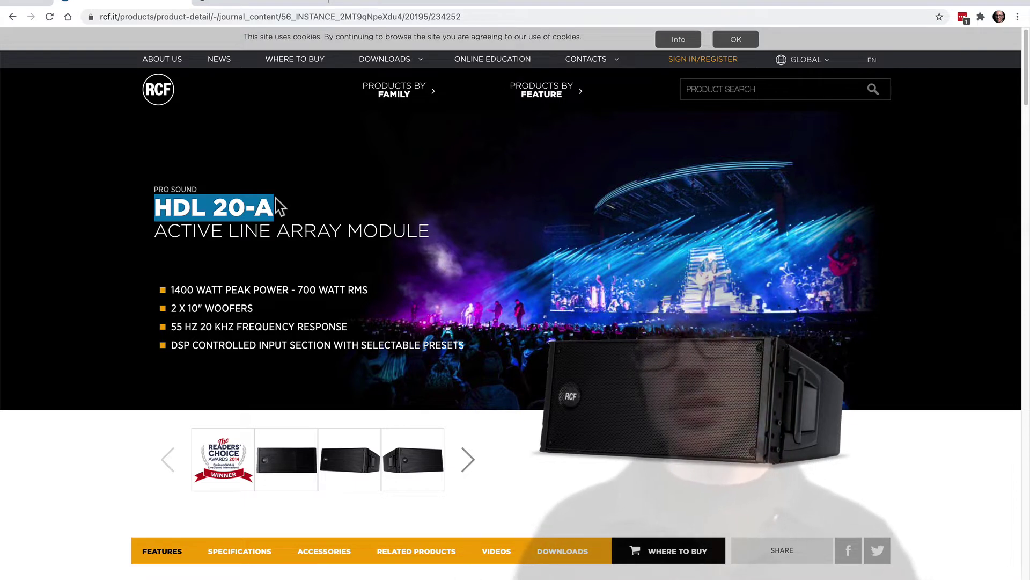
# Select the HDL 20-A model name heading on RCF's product page.
pyautogui.tripleClick(219, 208)
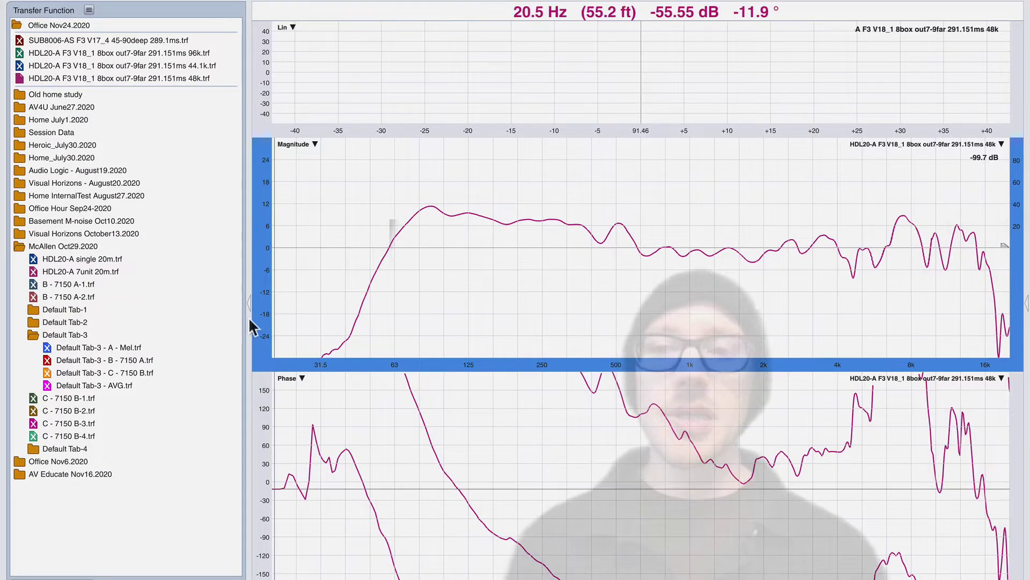
# Overlay the Default Tab-3 - AVG trace on the HDL20-A response, then return to Chrome.
pyautogui.click(48, 385)
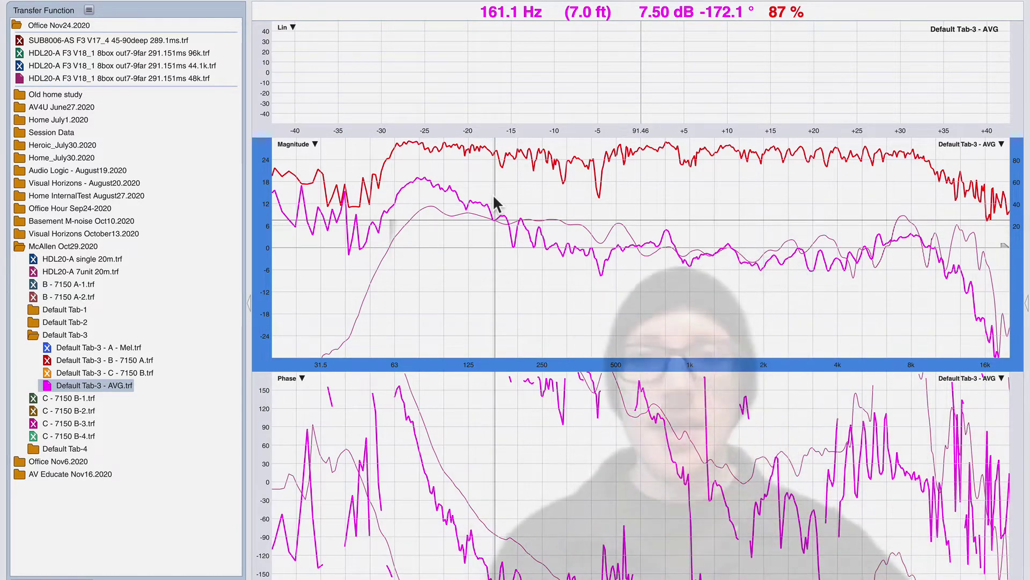
pyautogui.press('super+Tab')
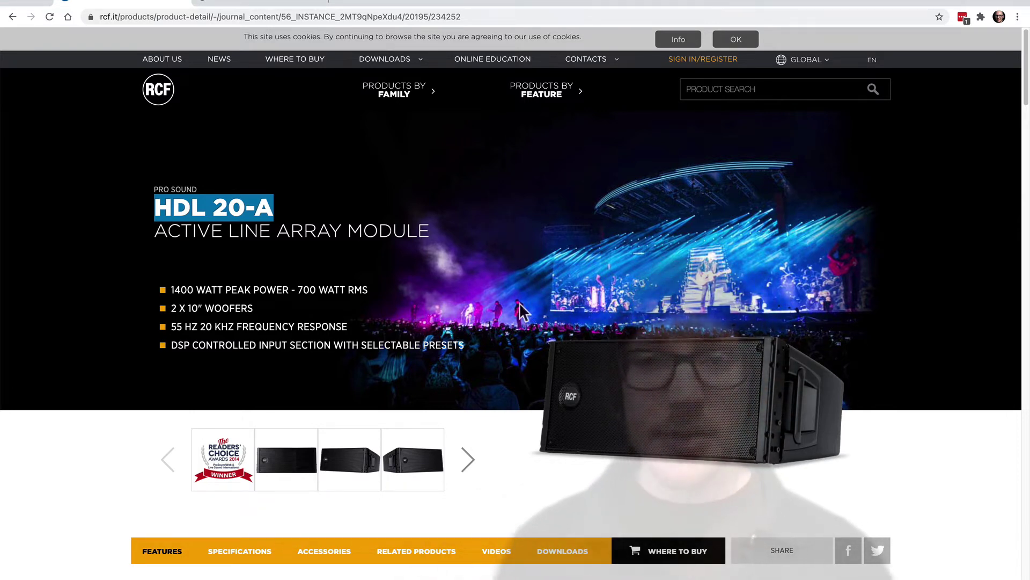
# Bring EASE GLL Viewer forward from Parallels and briefly check its File menu.
pyautogui.press('super+Tab')
pyautogui.click(272, 328)
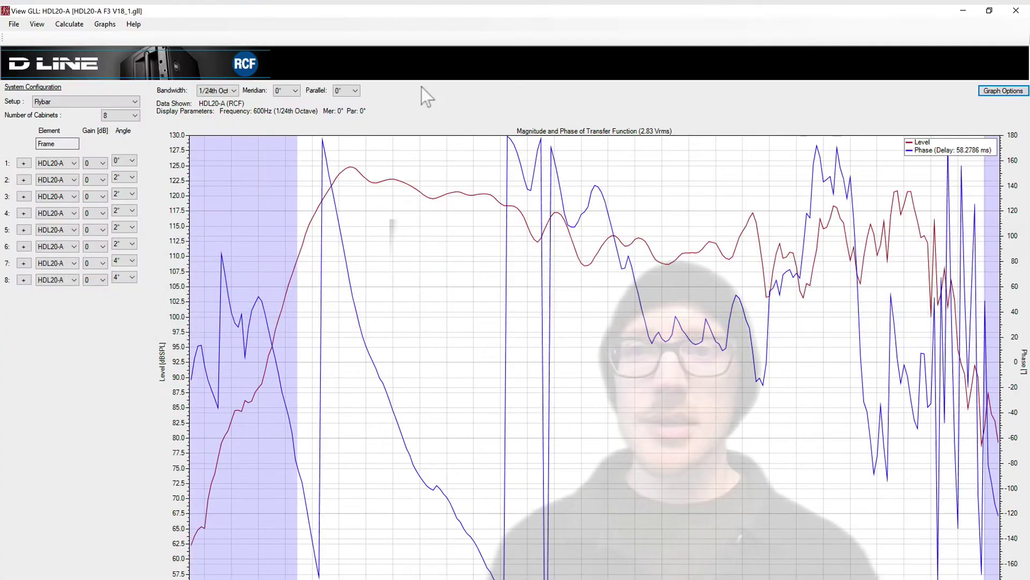
pyautogui.click(14, 24)
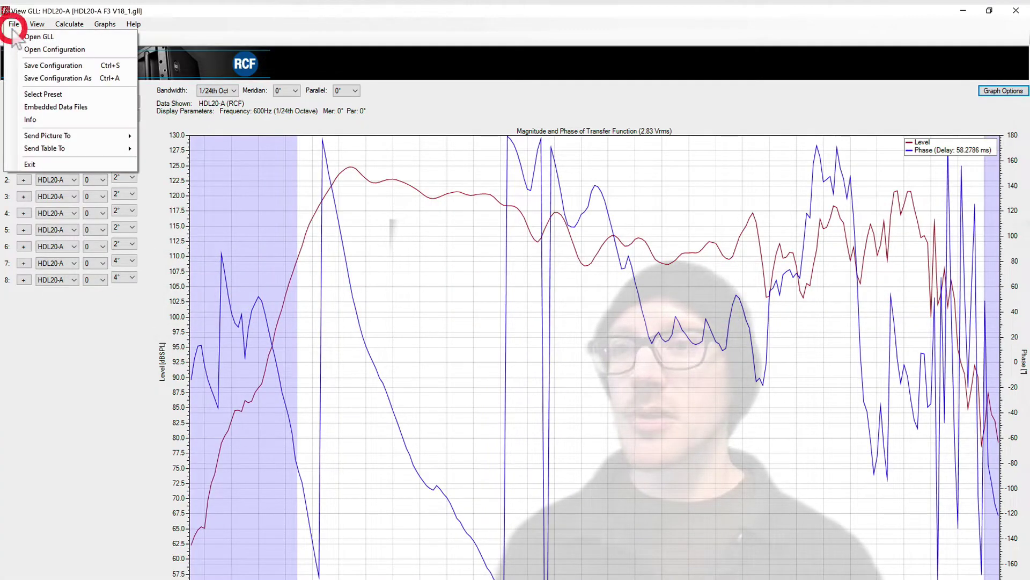
pyautogui.click(304, 33)
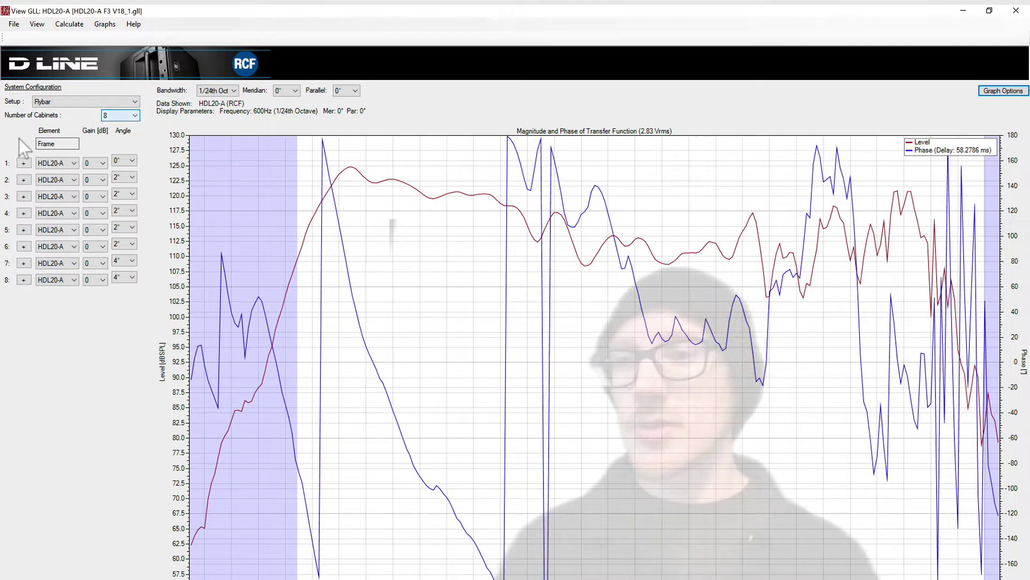
# Expand cabinet 1's input configuration and inspect its Preset list, set to Outdoor 7-9 Far.
pyautogui.click(24, 163)
pyautogui.click(63, 188)
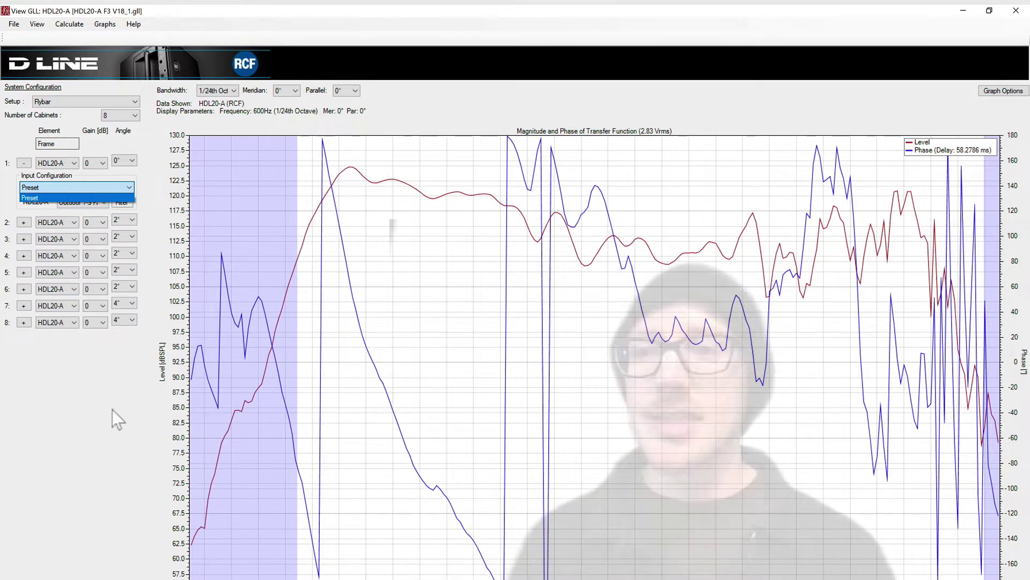
pyautogui.click(100, 425)
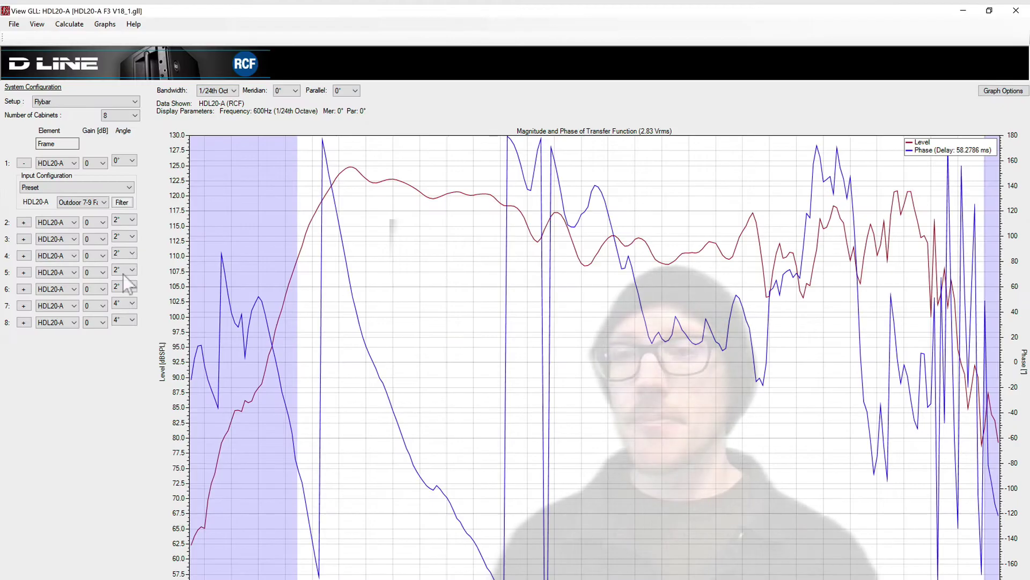
# Show File > Info for HDL20-A, moving the window to the top and enlarging it.
pyautogui.click(17, 23)
pyautogui.click(41, 117)
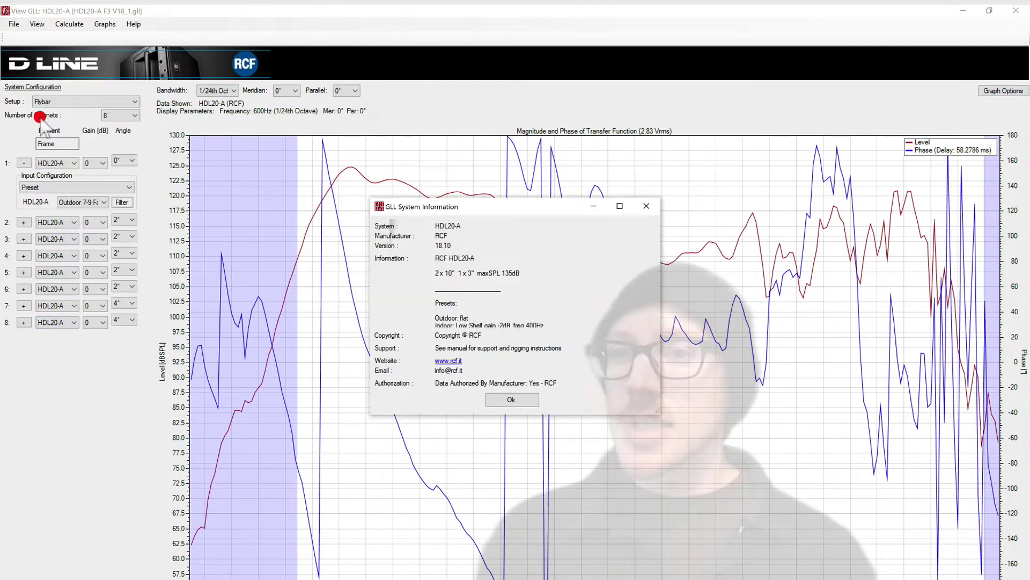
pyautogui.moveTo(548, 207); pyautogui.dragTo(514, 30)
pyautogui.moveTo(546, 237); pyautogui.dragTo(529, 427)
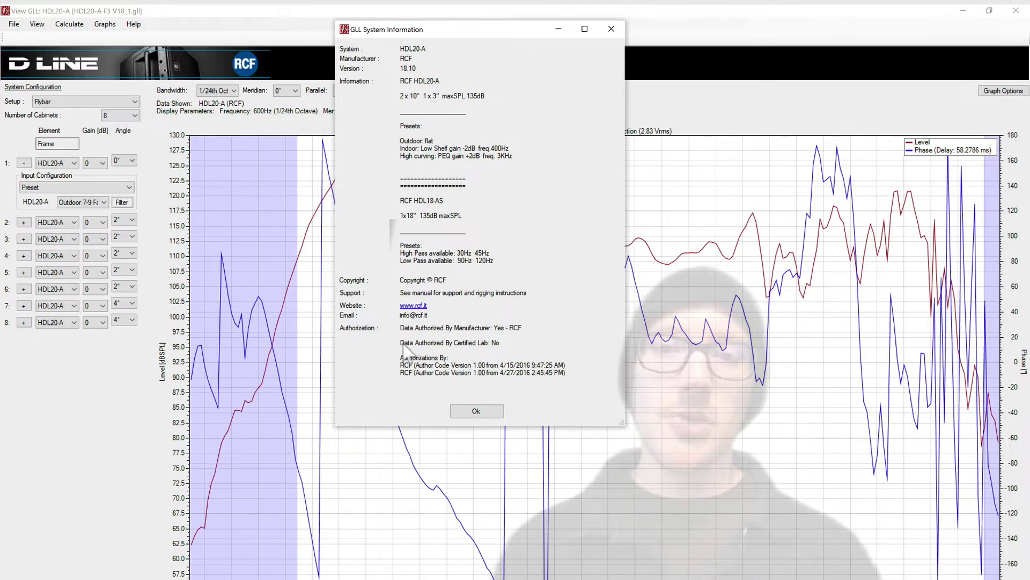
pyautogui.click(499, 343)
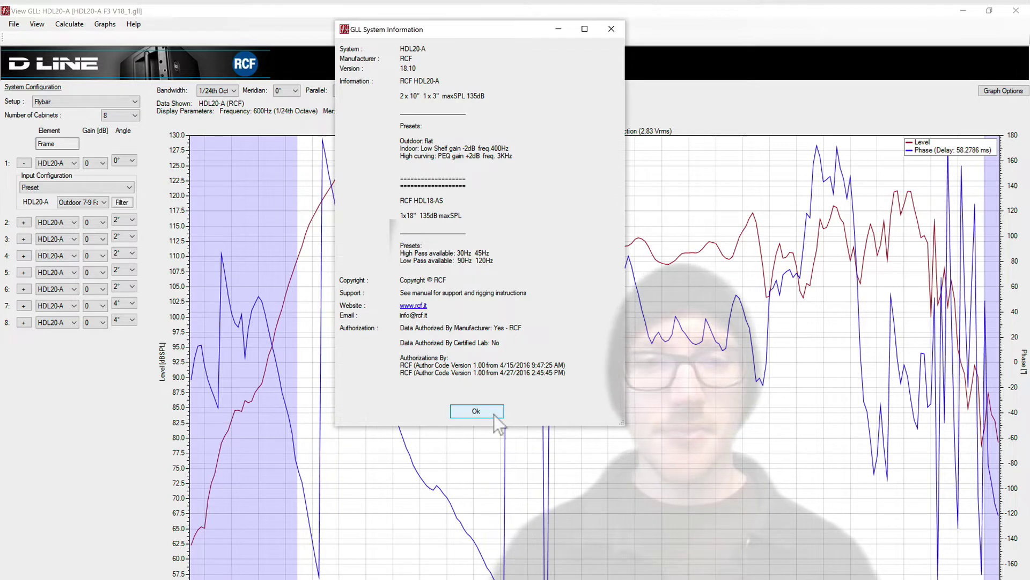
# Close the system information and leave cabinet 1's input preset on Outdoor 7-9 Far.
pyautogui.click(475, 411)
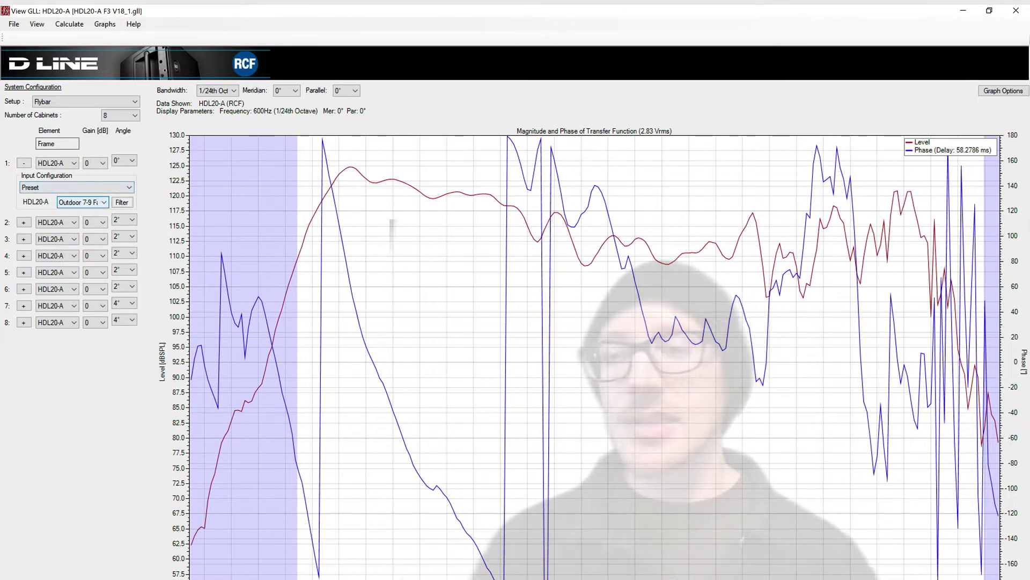
pyautogui.click(74, 202)
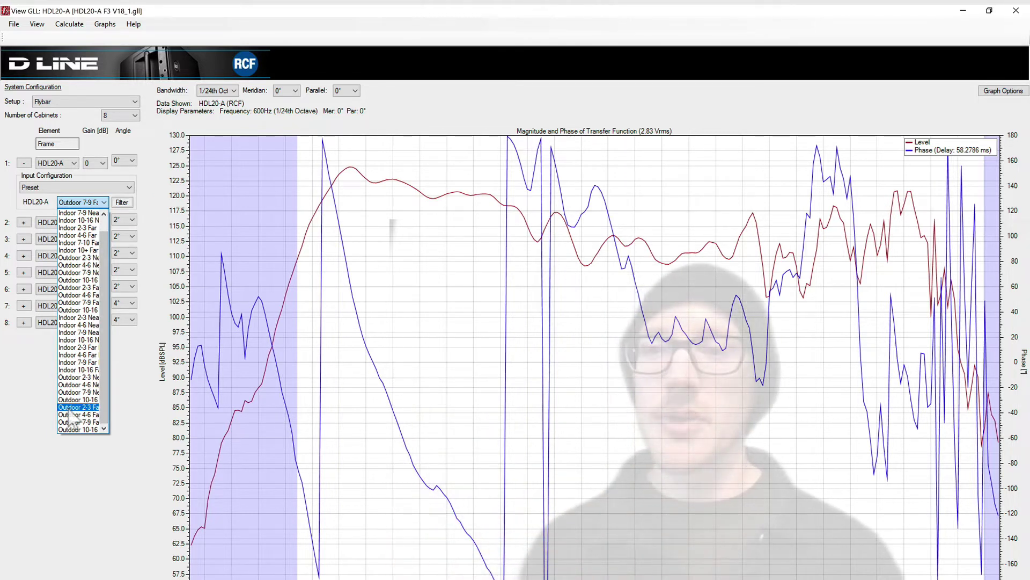
pyautogui.click(70, 487)
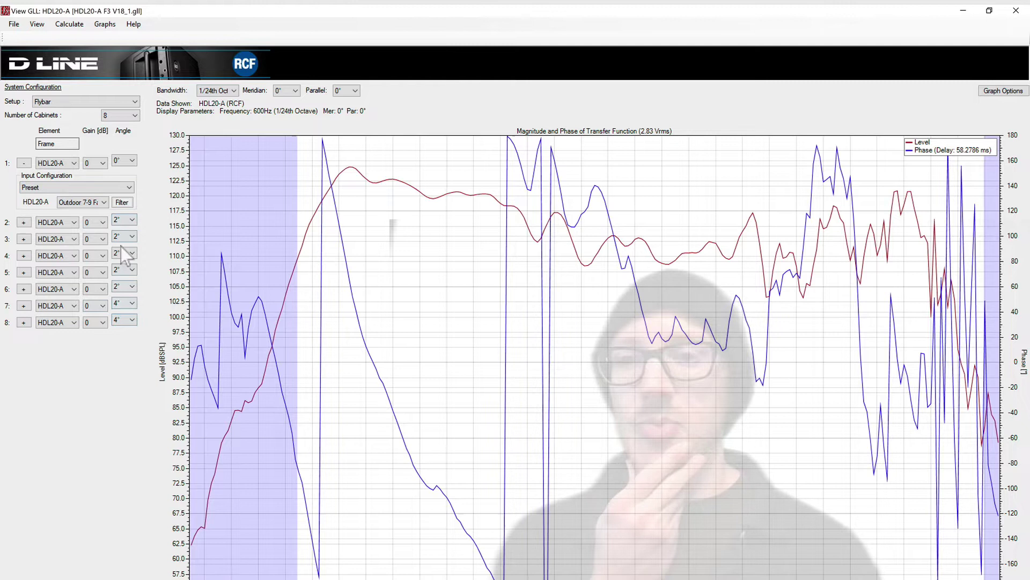
pyautogui.click(95, 202)
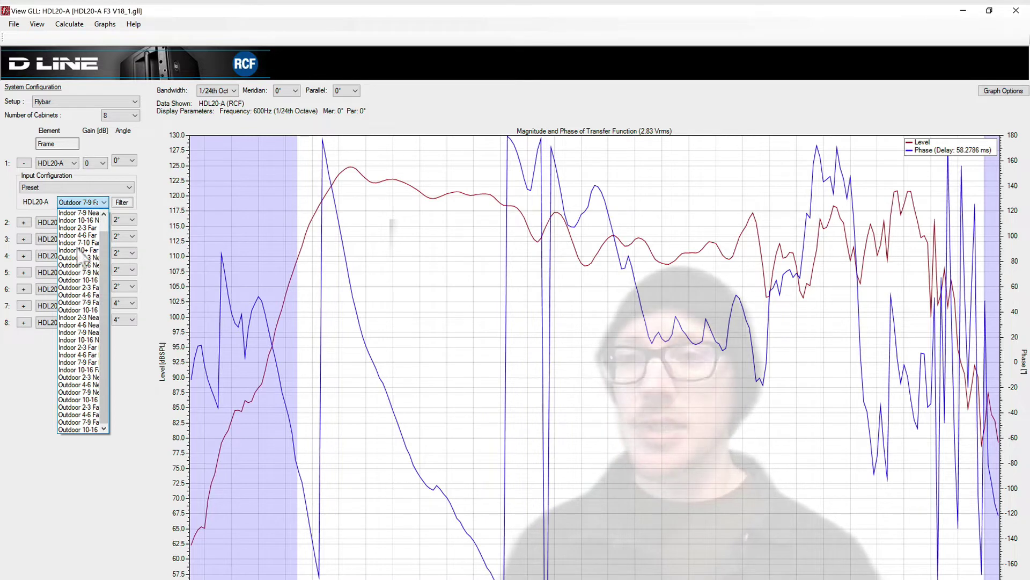
pyautogui.click(28, 359)
pyautogui.press('super+Tab')
pyautogui.press('Tab')
pyautogui.press('Tab')
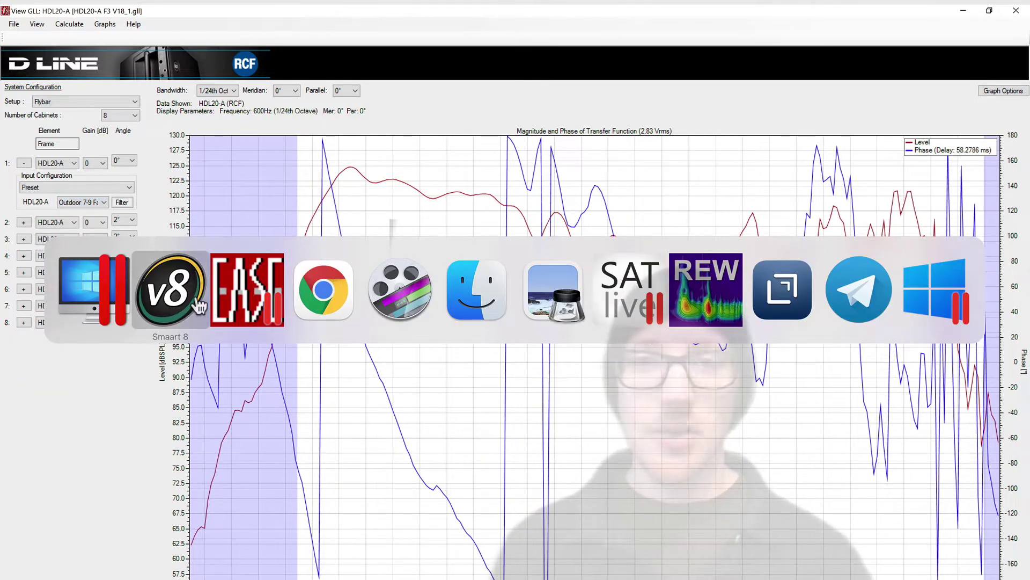
# Find the rear panel page in the HDL20-A manual in Preview, showing switches 4–10.
pyautogui.click(557, 294)
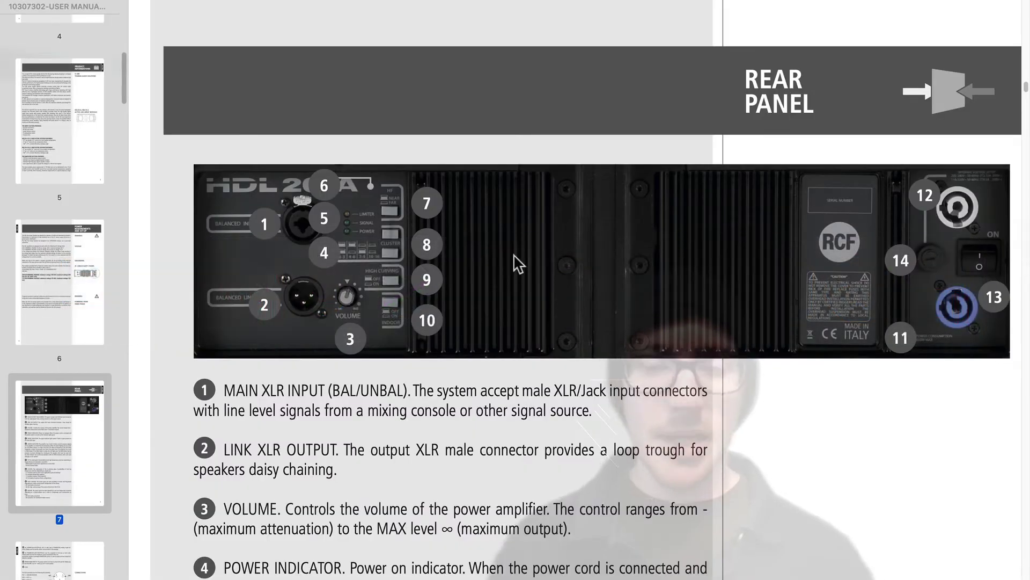
pyautogui.scroll(-3, 517, 263)
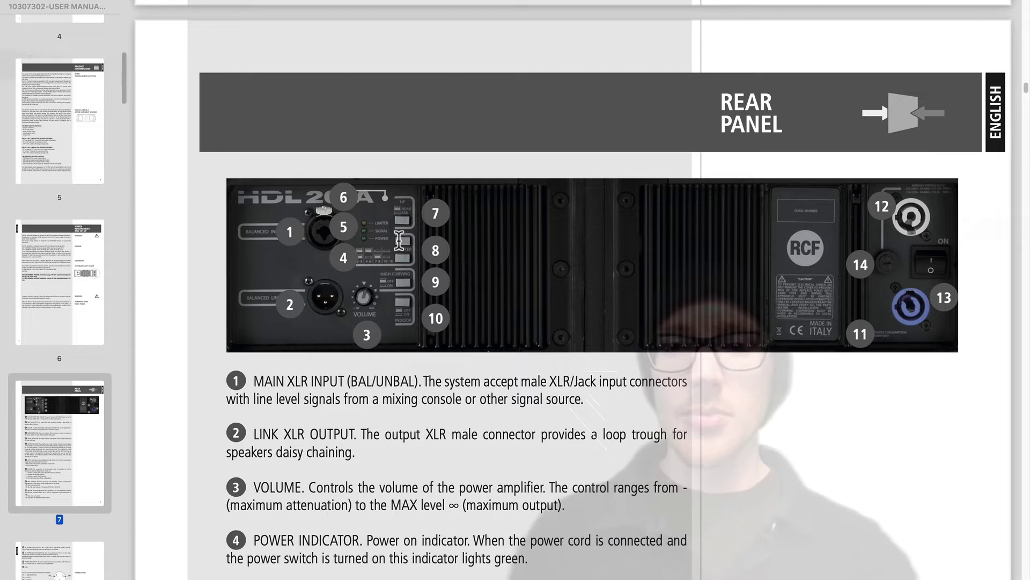
pyautogui.scroll(5, 399, 241)
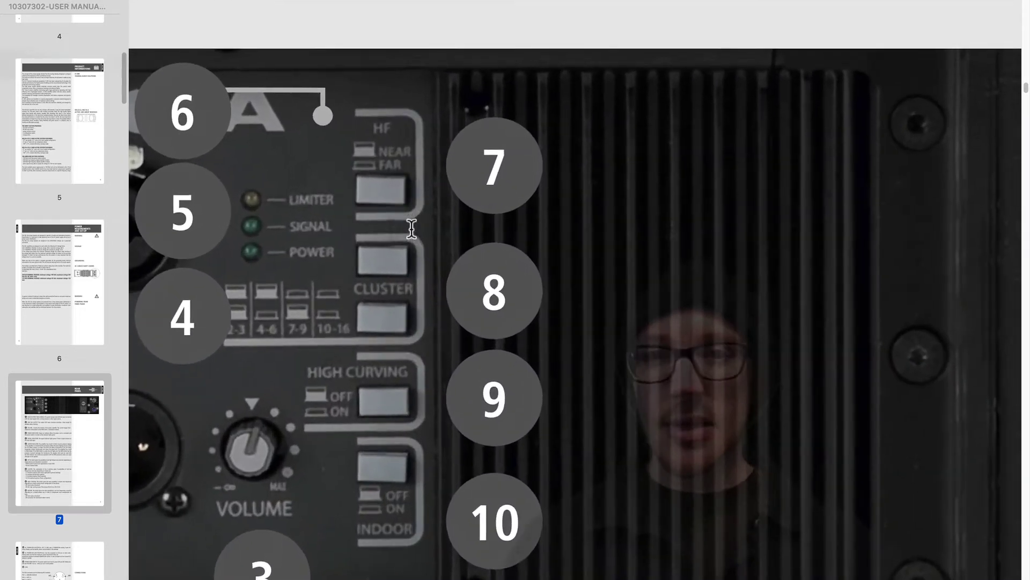
pyautogui.scroll(1, 410, 224)
pyautogui.scroll(-3, 409, 223)
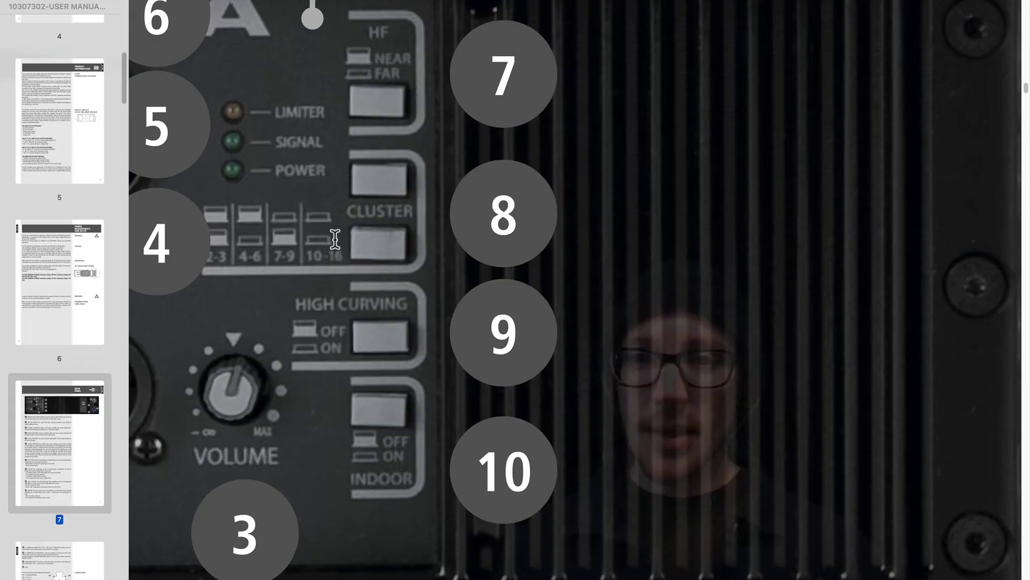
pyautogui.hscroll(-3, 335, 239)
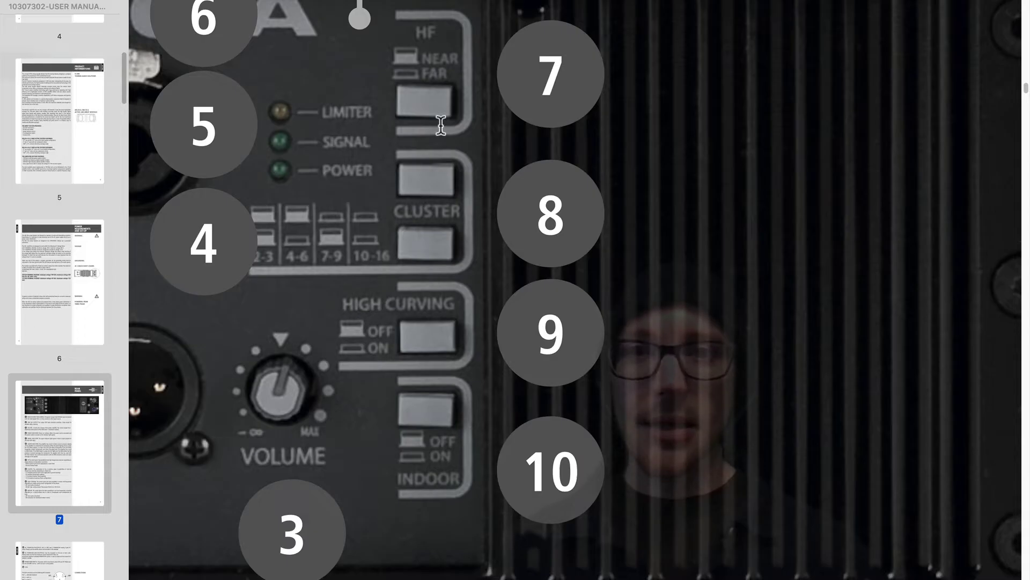
# Leave cabinet 1's preset unchanged and expand cabinet 2's Input Configuration to show Outdoor 7-9 Near.
pyautogui.scroll(2, 441, 121)
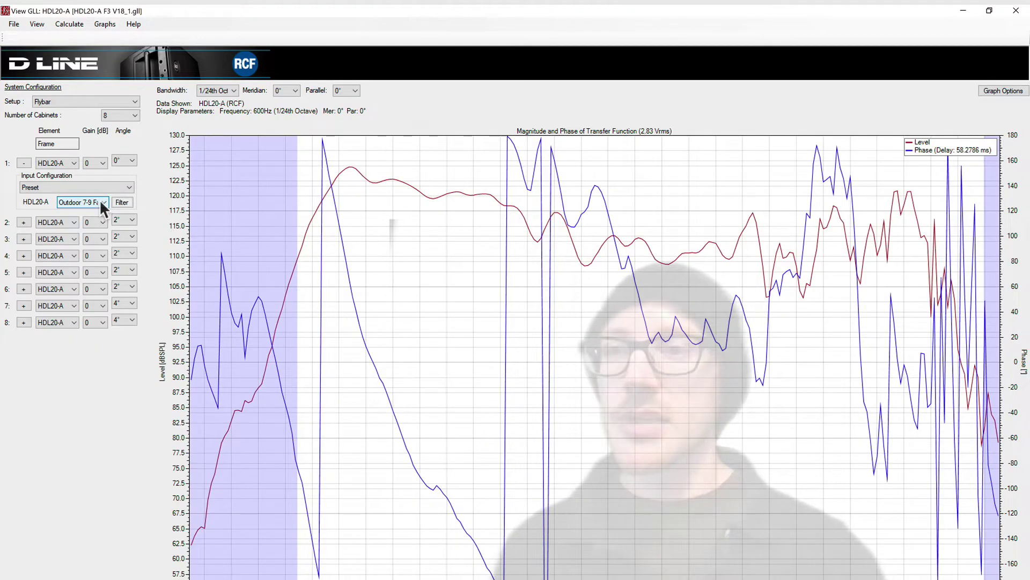
pyautogui.click(101, 204)
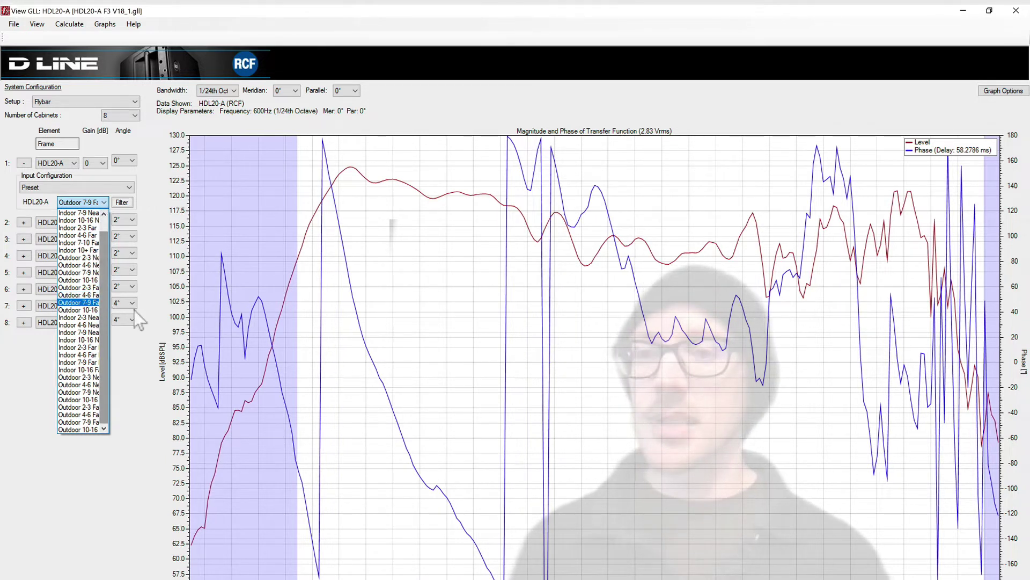
pyautogui.click(130, 379)
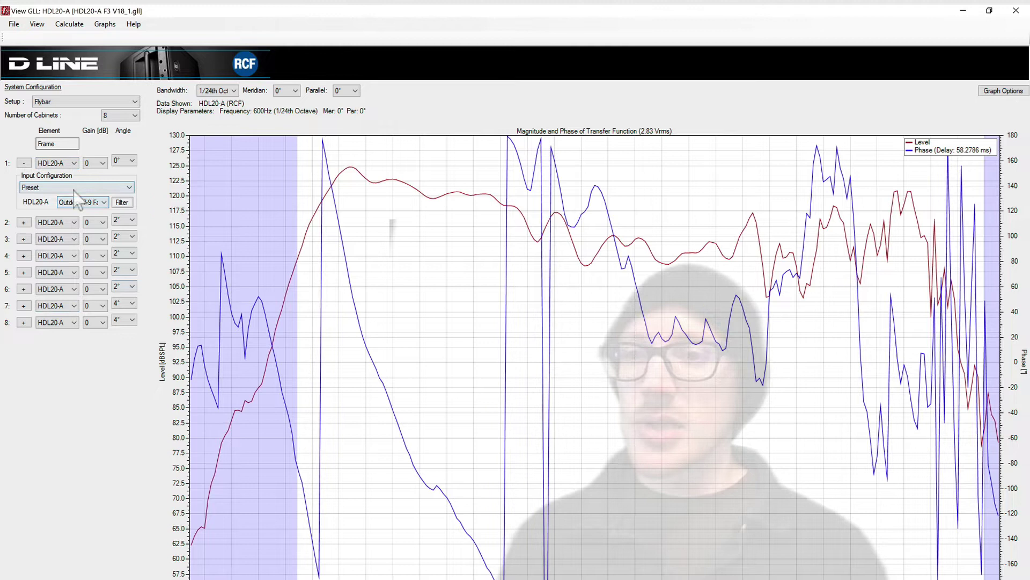
pyautogui.click(23, 222)
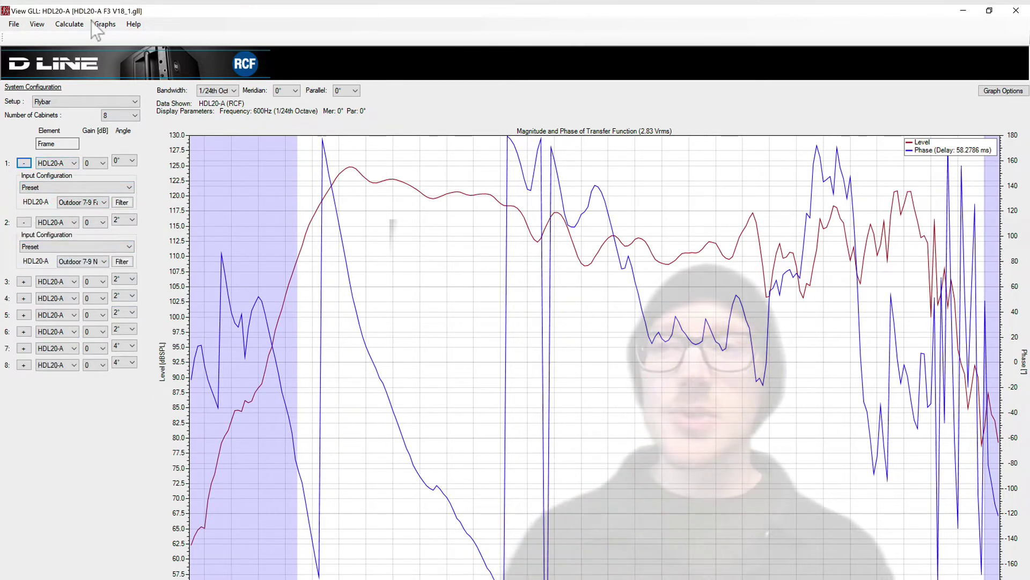
pyautogui.click(19, 23)
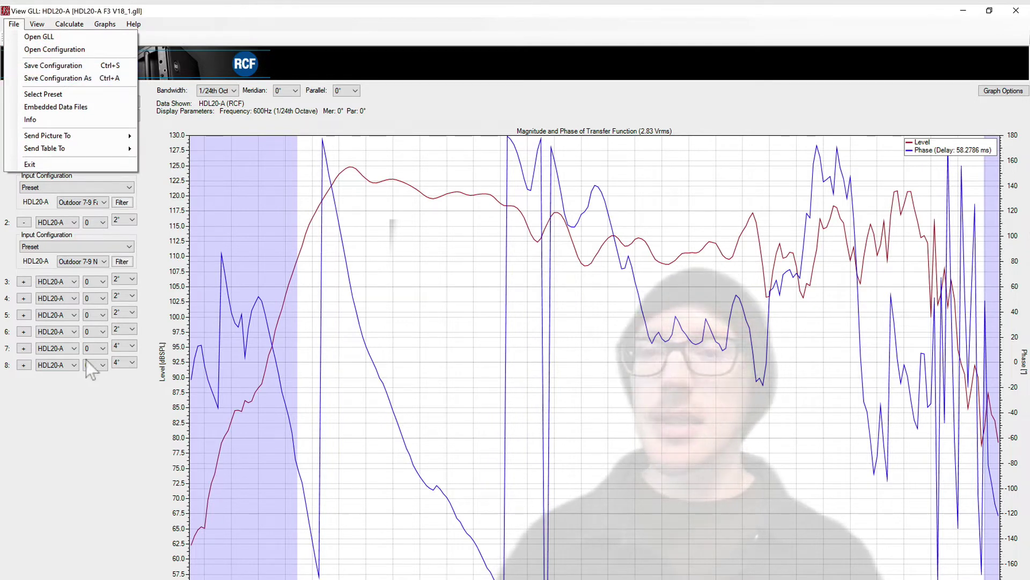
pyautogui.click(69, 429)
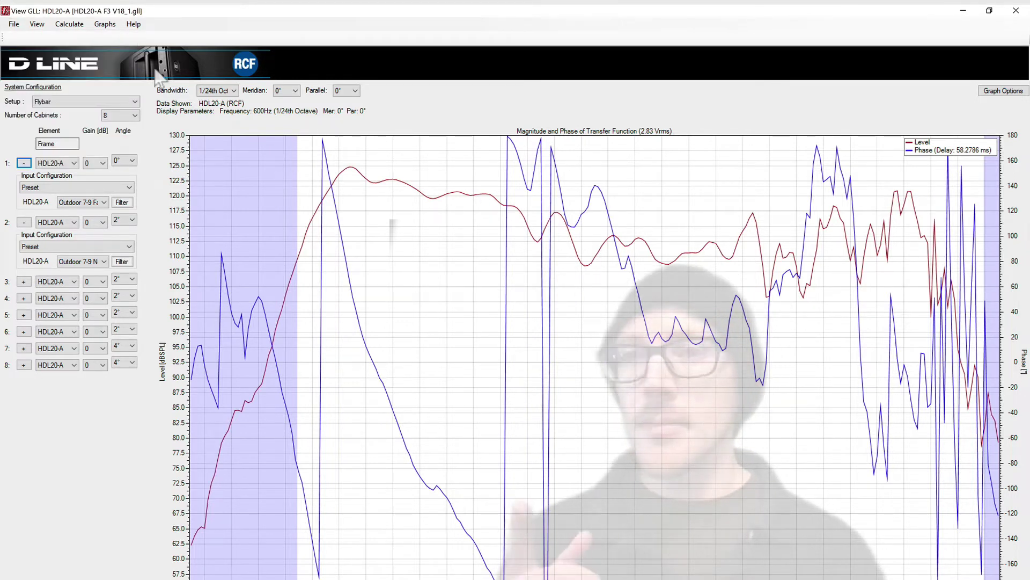
# Calculate the balloon at High (2.5°) resolution and 20 m, keeping Enable Air Attenuation checked.
pyautogui.click(81, 27)
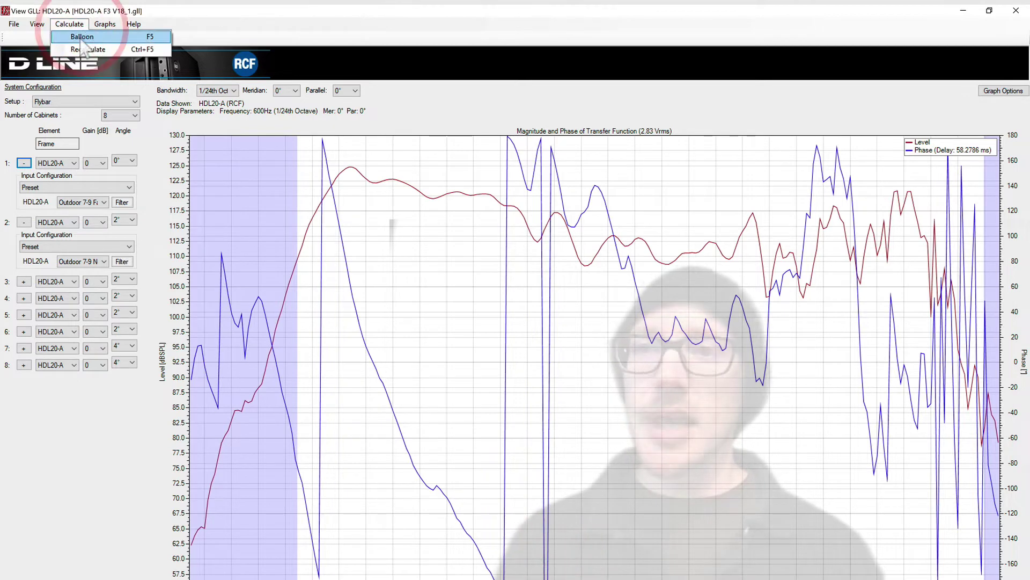
pyautogui.click(81, 35)
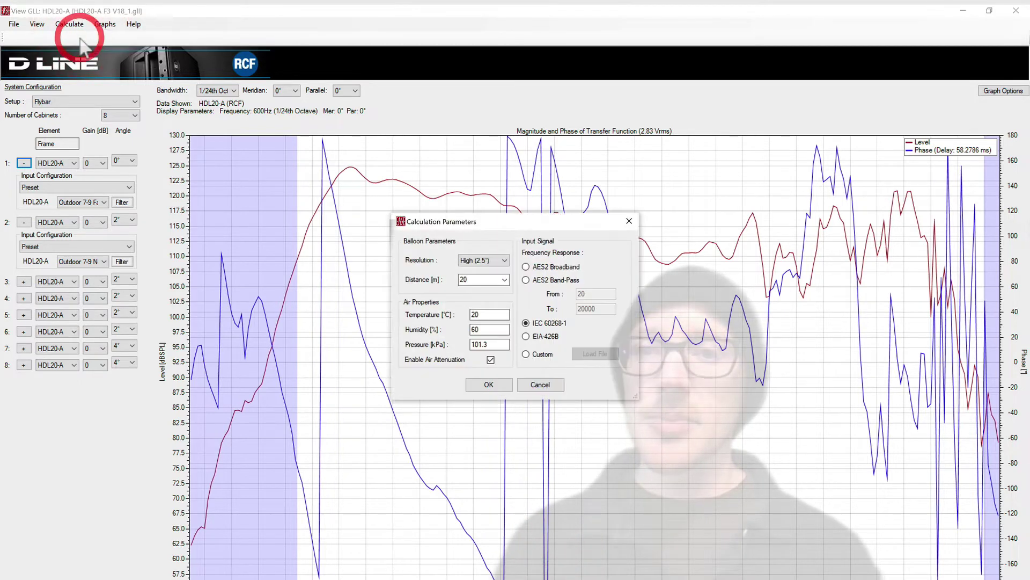
pyautogui.click(505, 280)
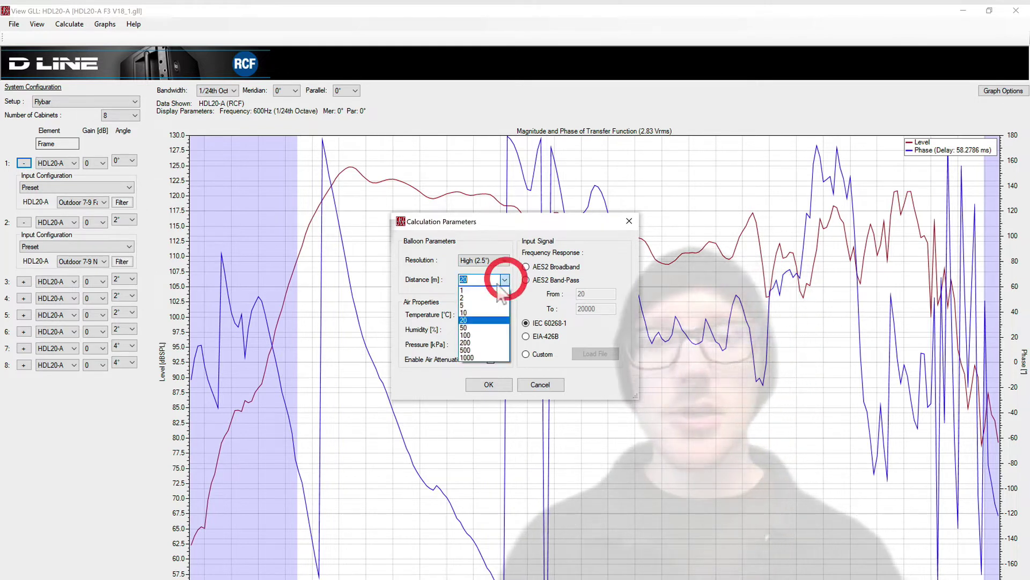
pyautogui.click(473, 259)
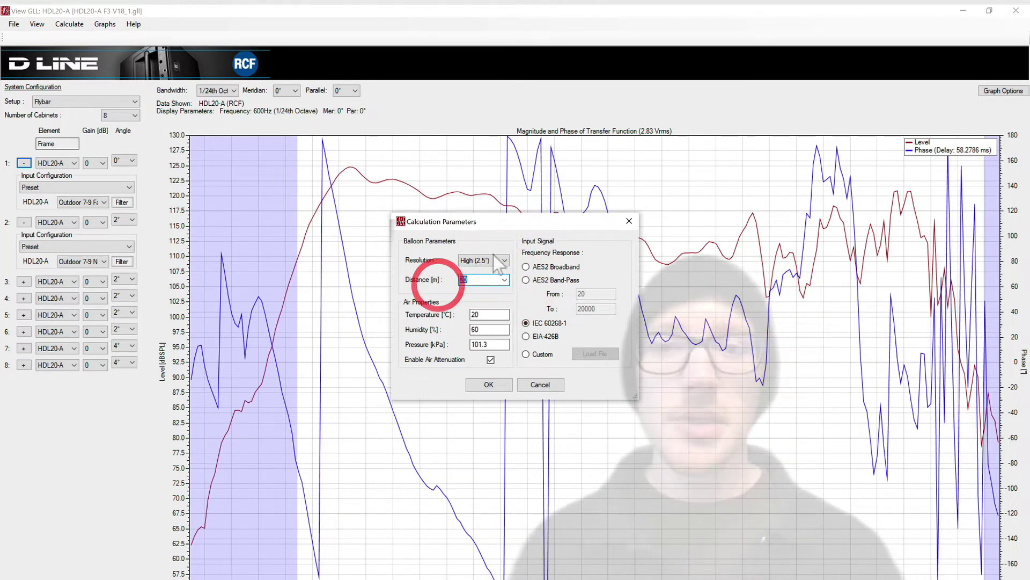
pyautogui.click(496, 259)
pyautogui.click(497, 278)
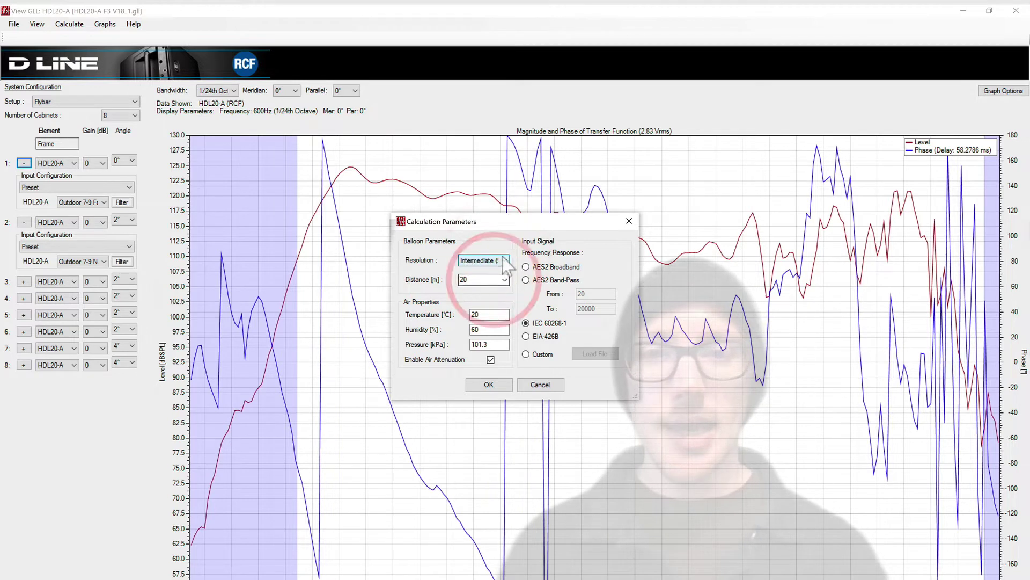
pyautogui.click(496, 260)
pyautogui.click(483, 286)
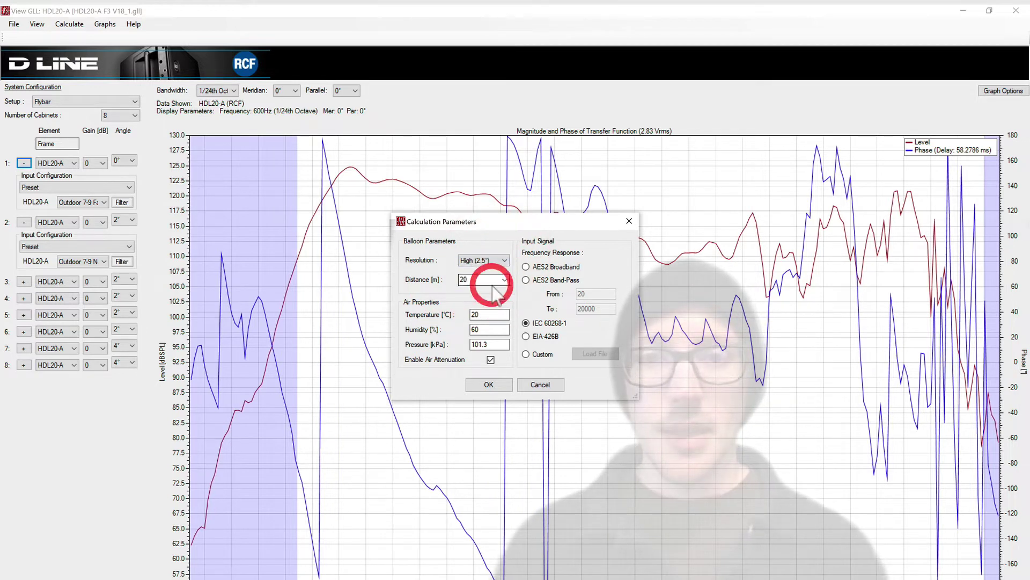
pyautogui.click(492, 359)
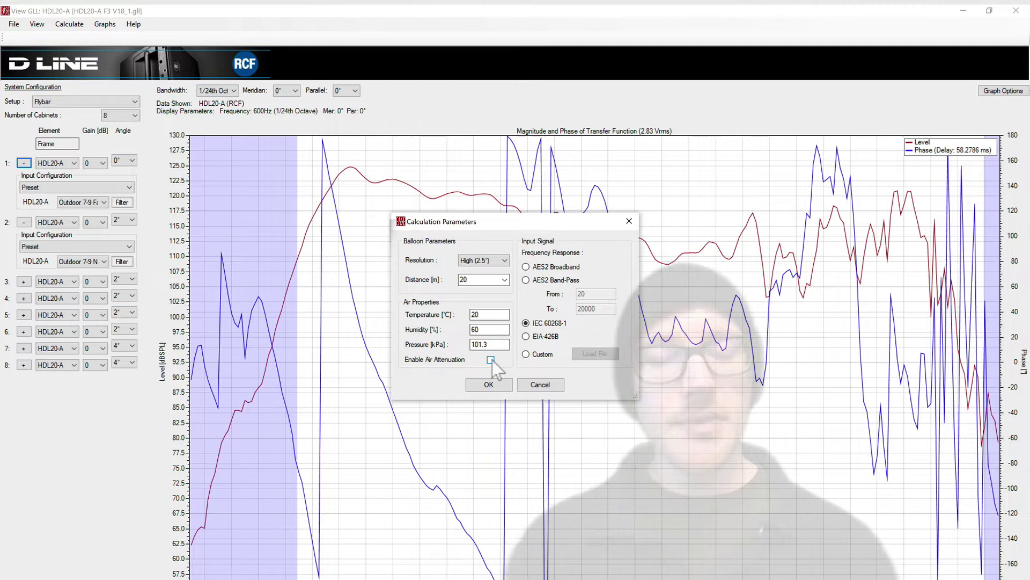
pyautogui.click(491, 360)
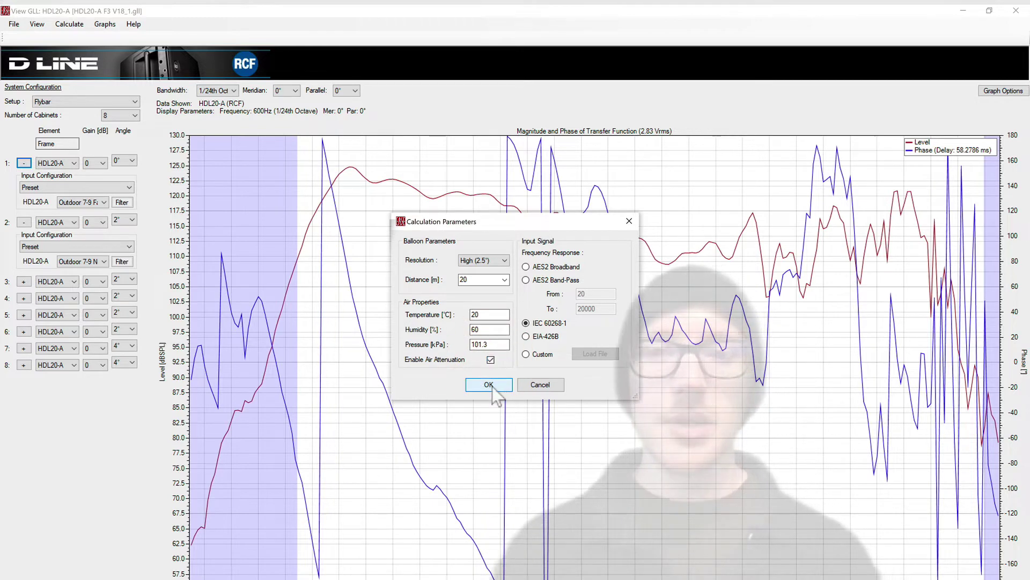
pyautogui.click(490, 386)
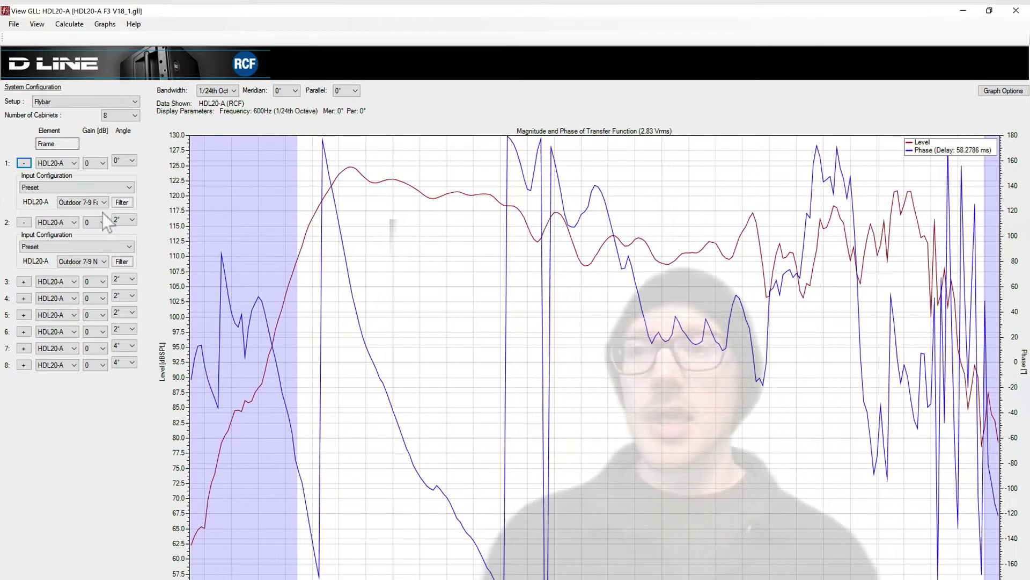
pyautogui.click(105, 261)
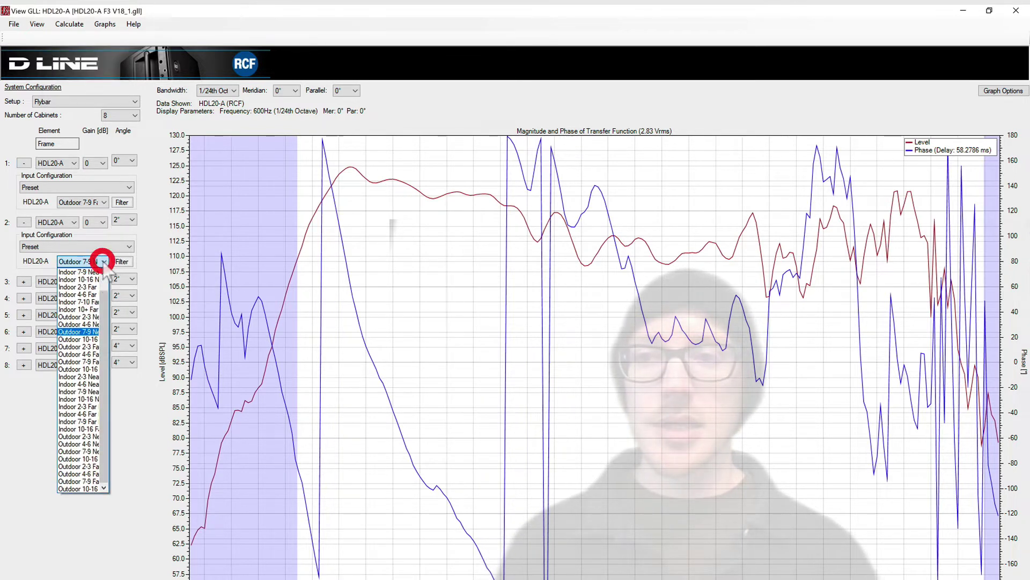
pyautogui.click(155, 241)
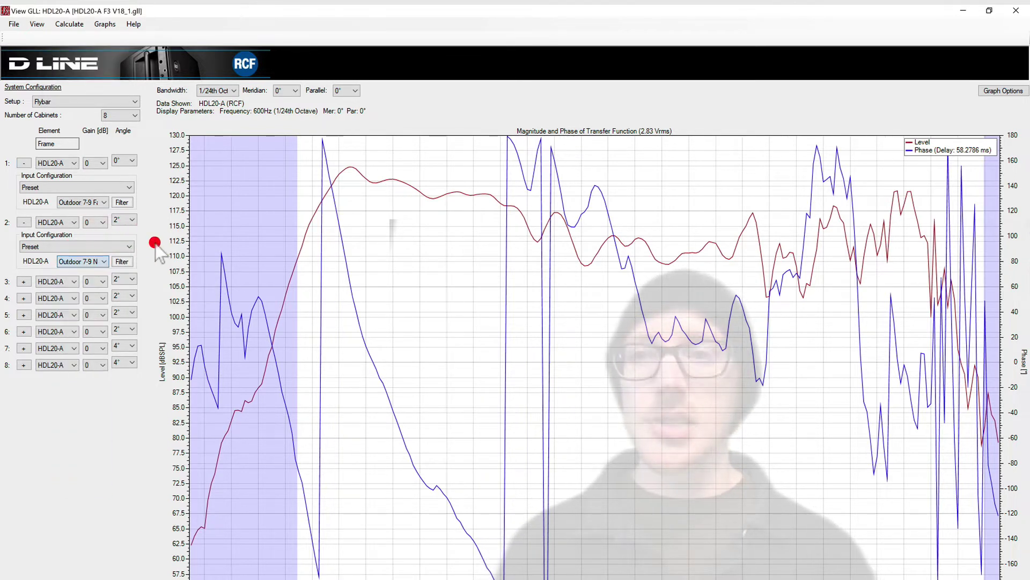
pyautogui.click(70, 24)
pyautogui.click(417, 106)
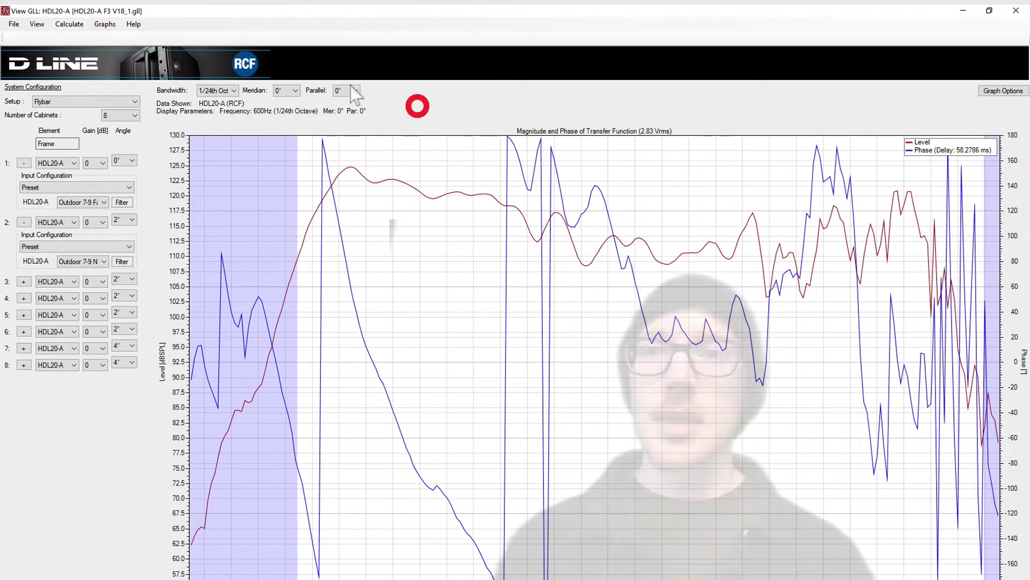
pyautogui.click(105, 25)
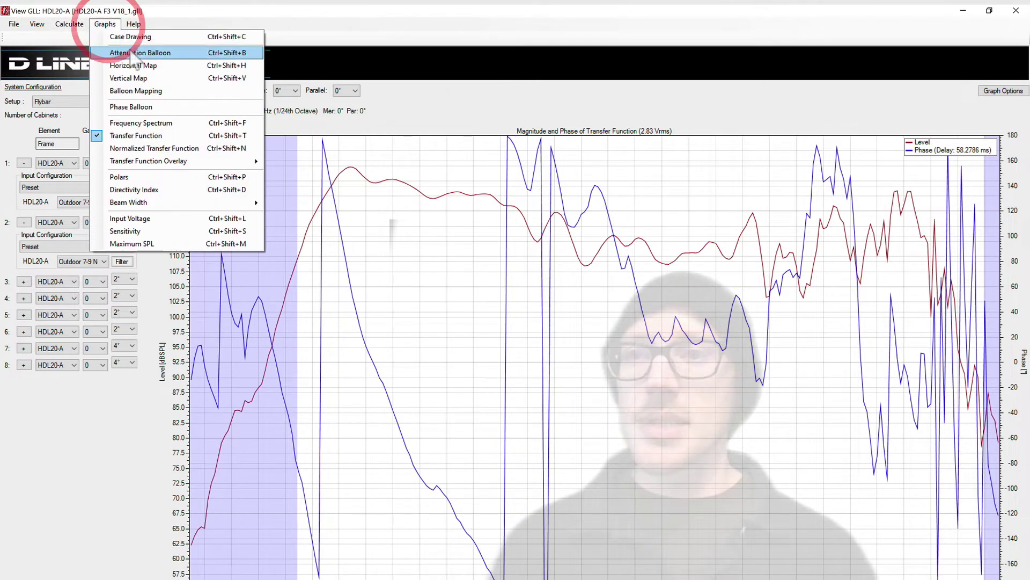
pyautogui.click(129, 37)
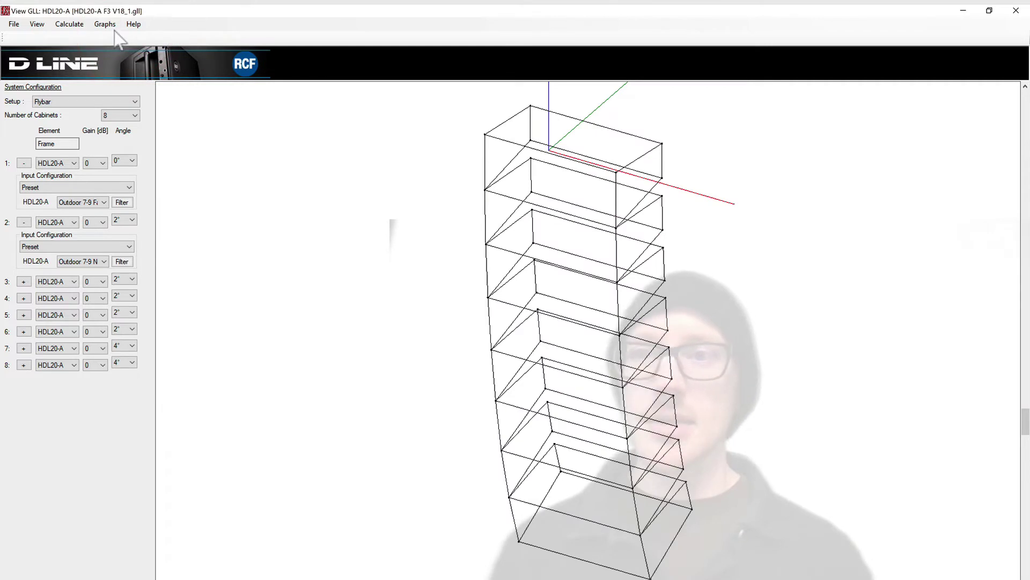
pyautogui.click(106, 24)
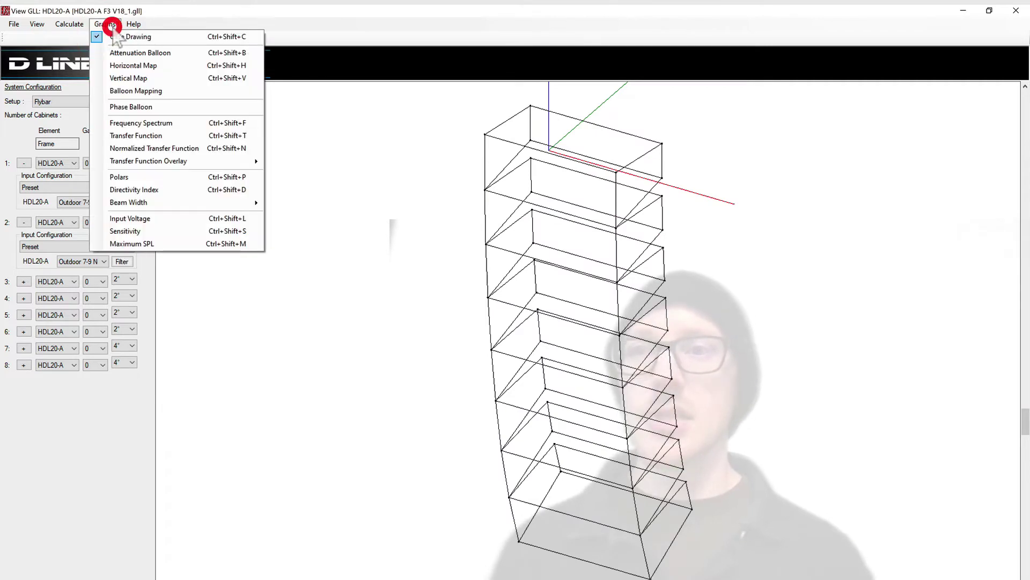
pyautogui.click(161, 135)
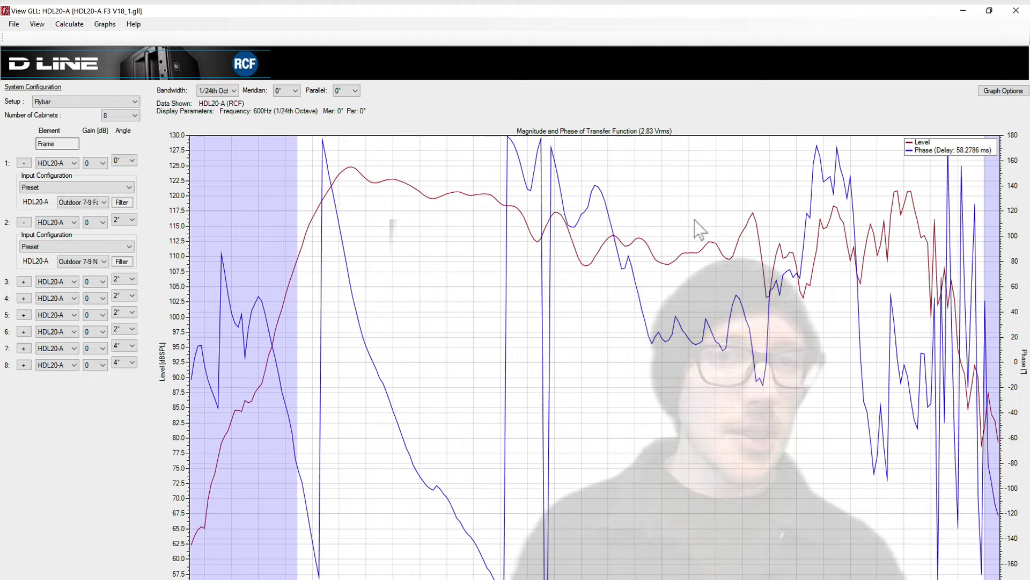
pyautogui.click(1002, 92)
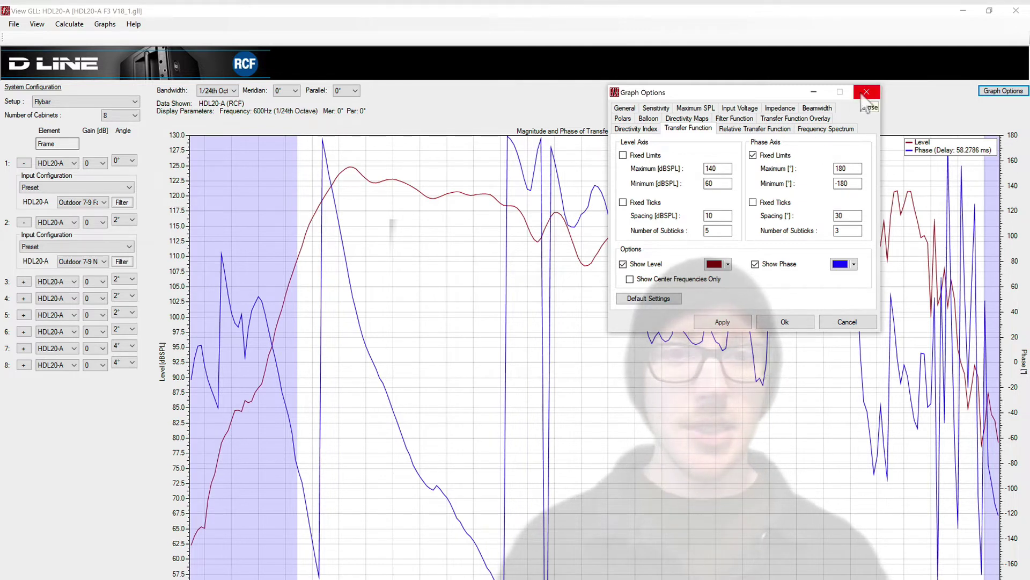
pyautogui.click(729, 266)
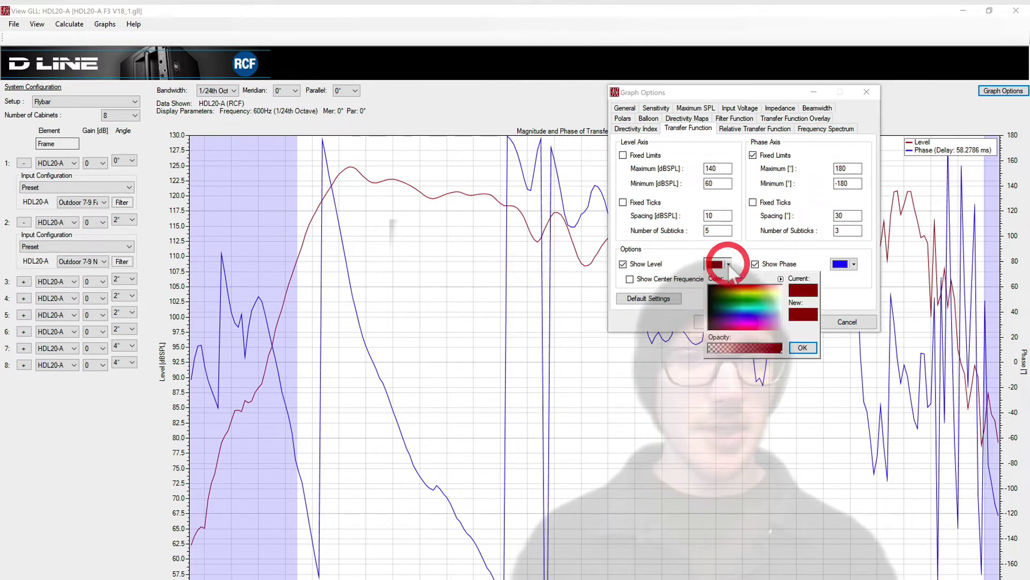
pyautogui.click(866, 92)
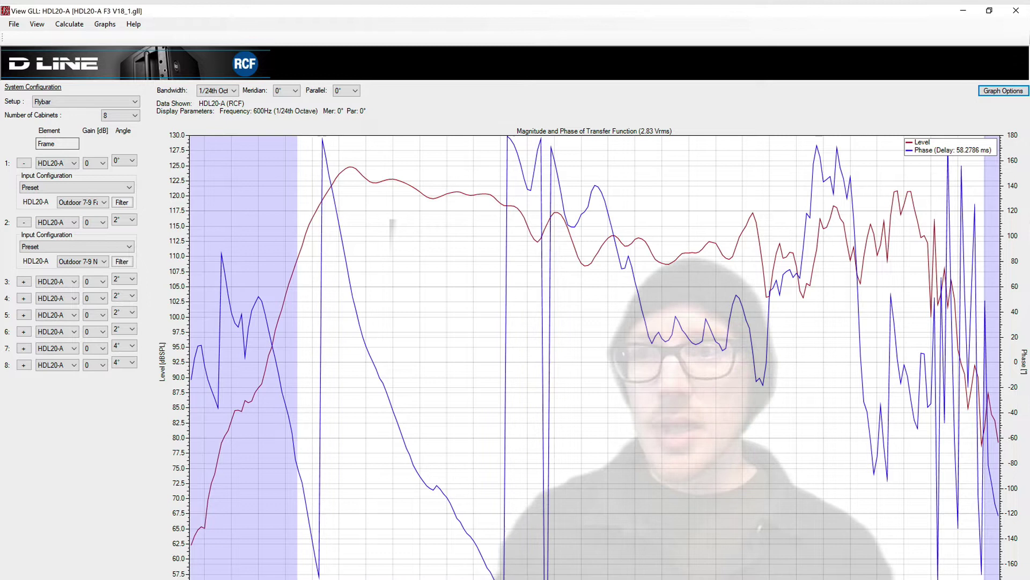
# Open the Export Graph Data dialog from the File menu.
pyautogui.click(15, 25)
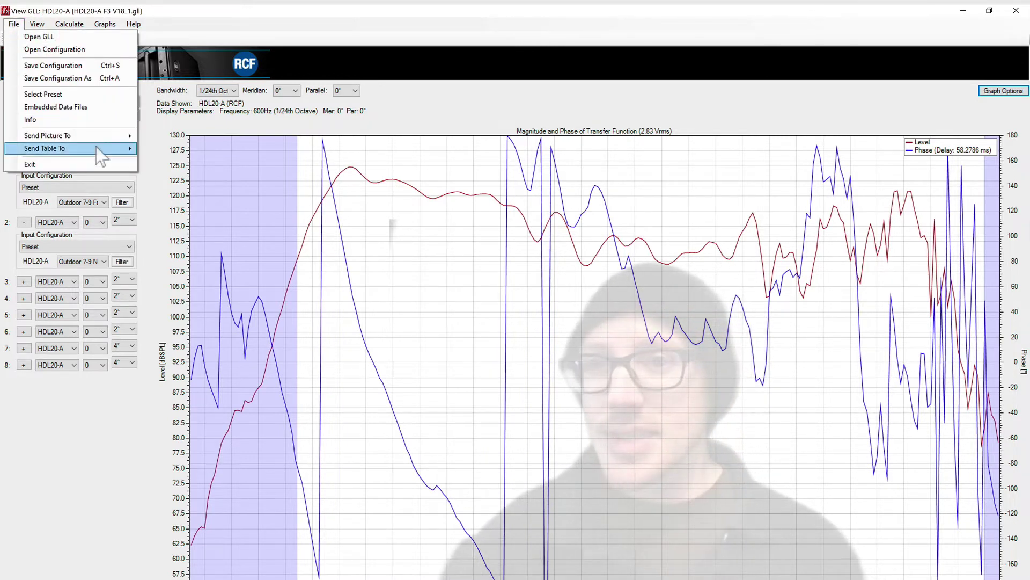
pyautogui.moveTo(100, 151)
pyautogui.click(185, 160)
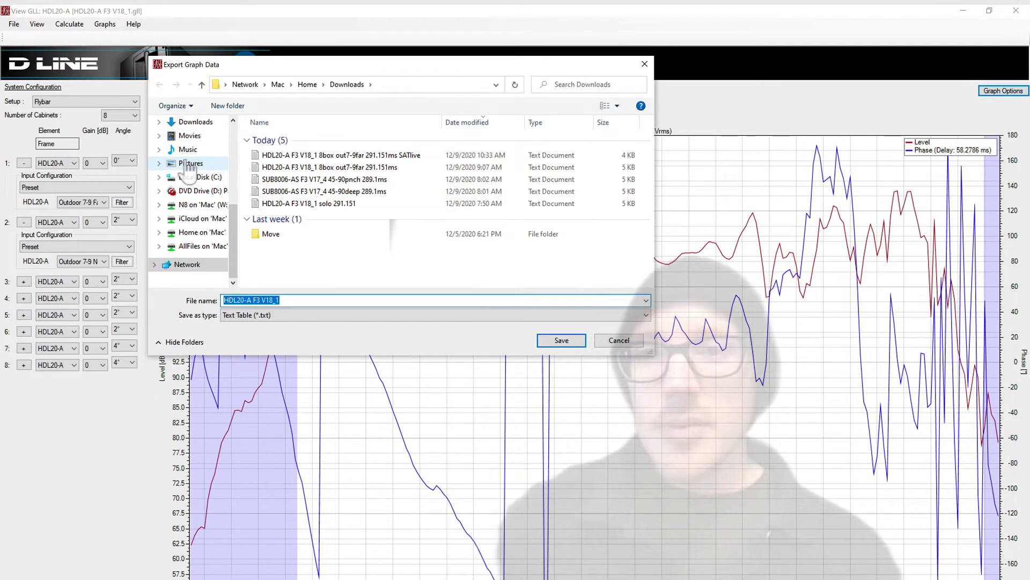
pyautogui.click(295, 300)
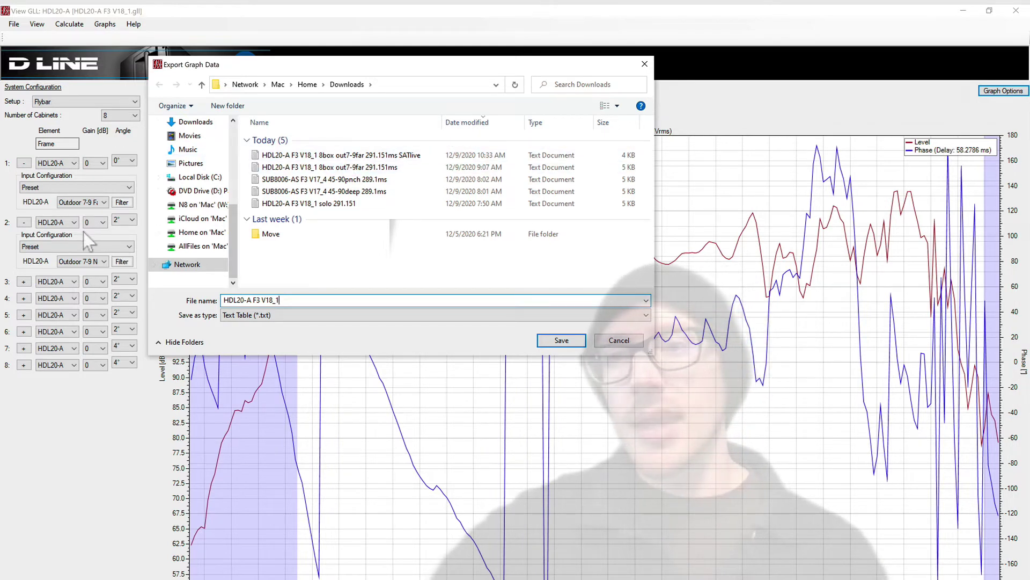
pyautogui.click(320, 299)
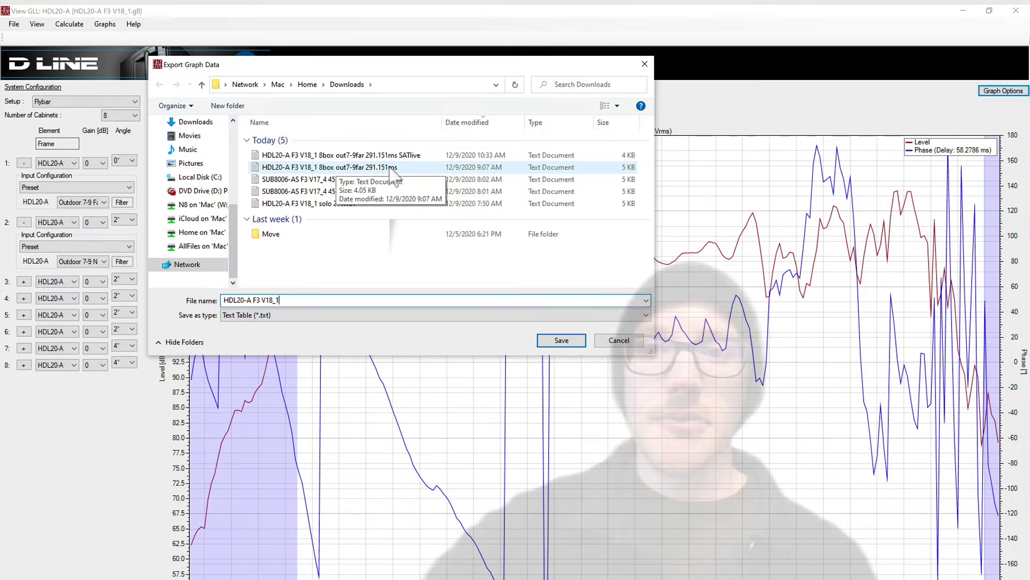
# Reuse the 8box out7-9far export name, append ' AirAtt', and save to Downloads.
pyautogui.click(337, 167)
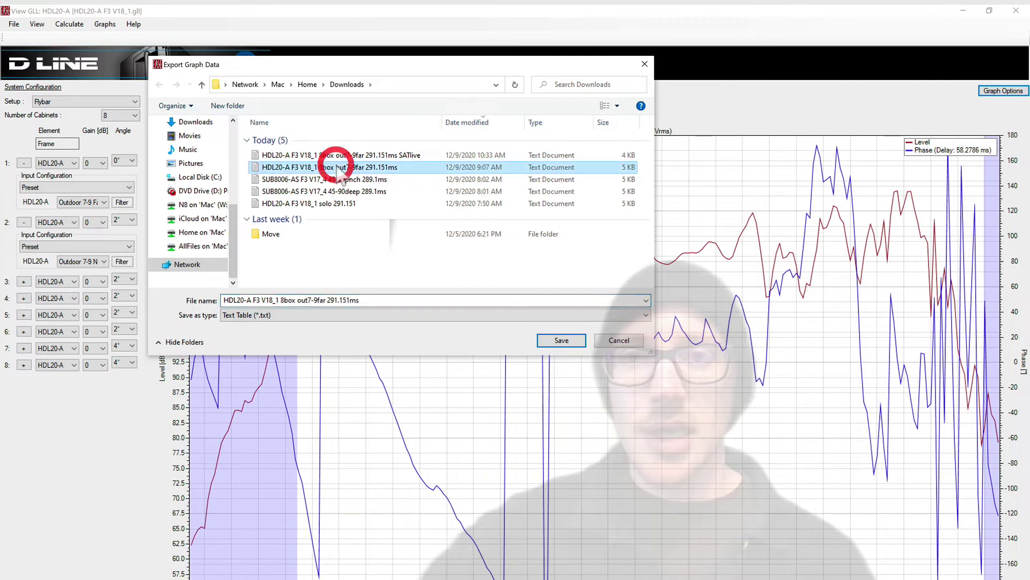
pyautogui.click(364, 302)
pyautogui.click(364, 302)
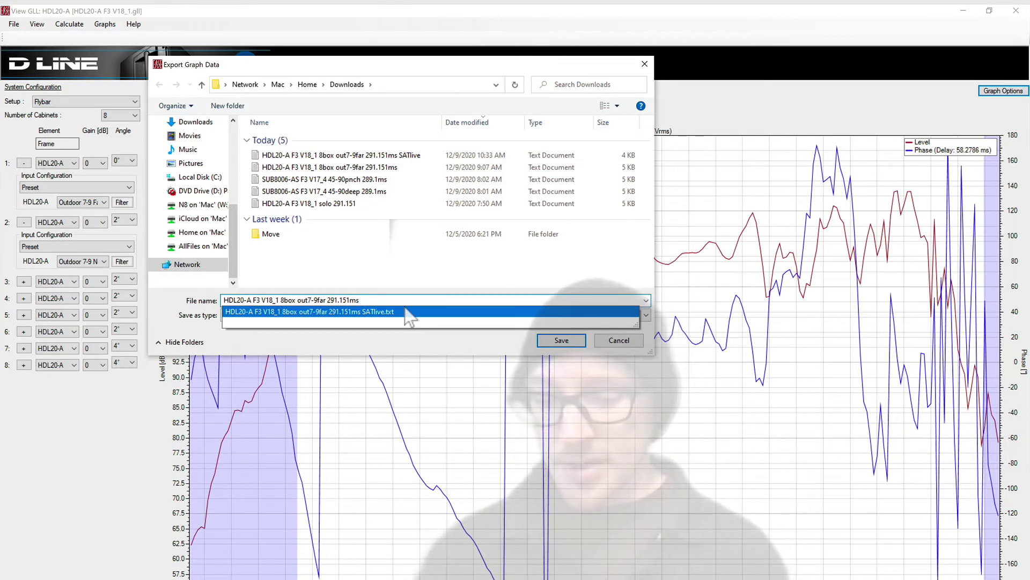
pyautogui.write('A')
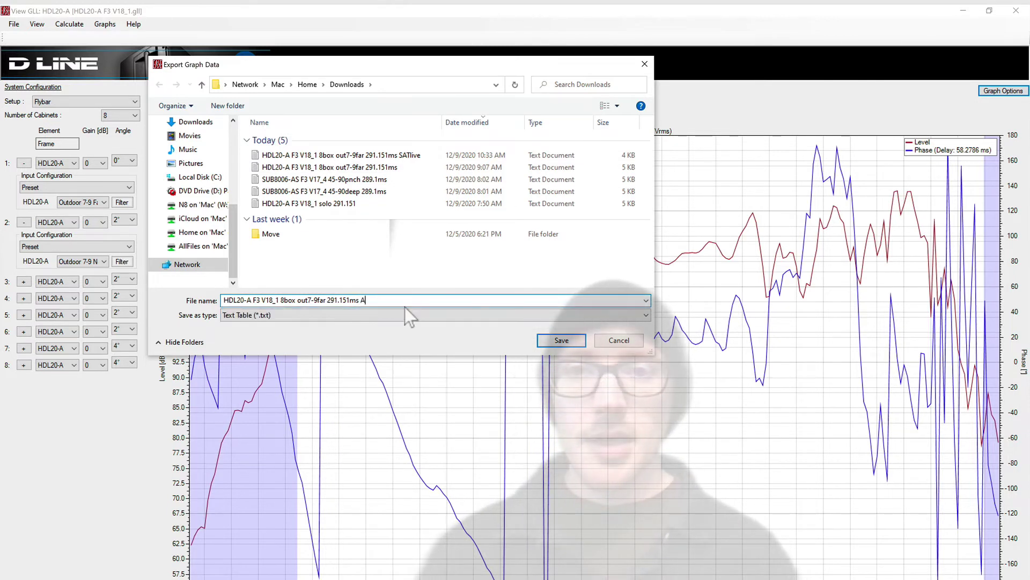
pyautogui.write('irAtt')
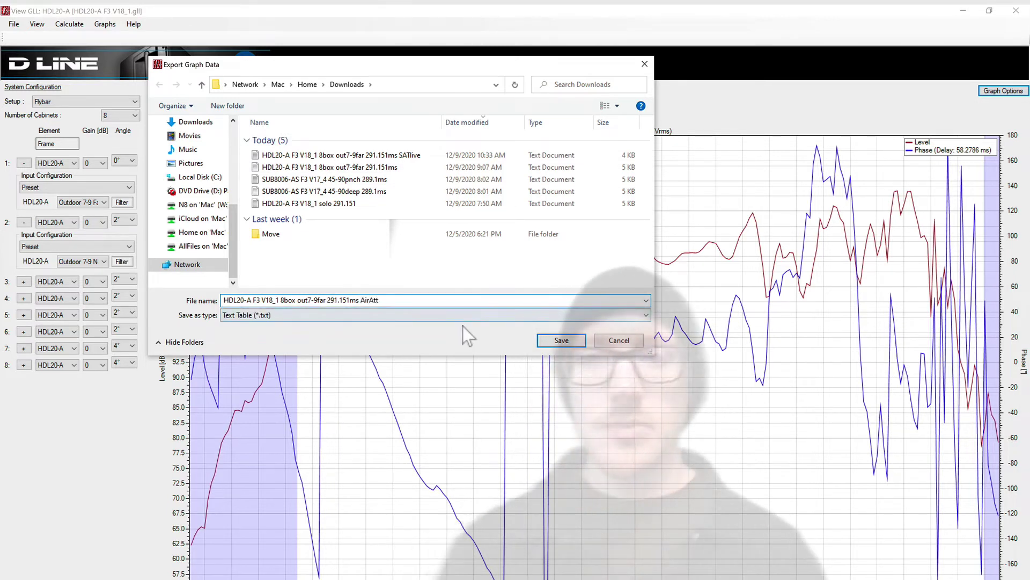
pyautogui.click(561, 341)
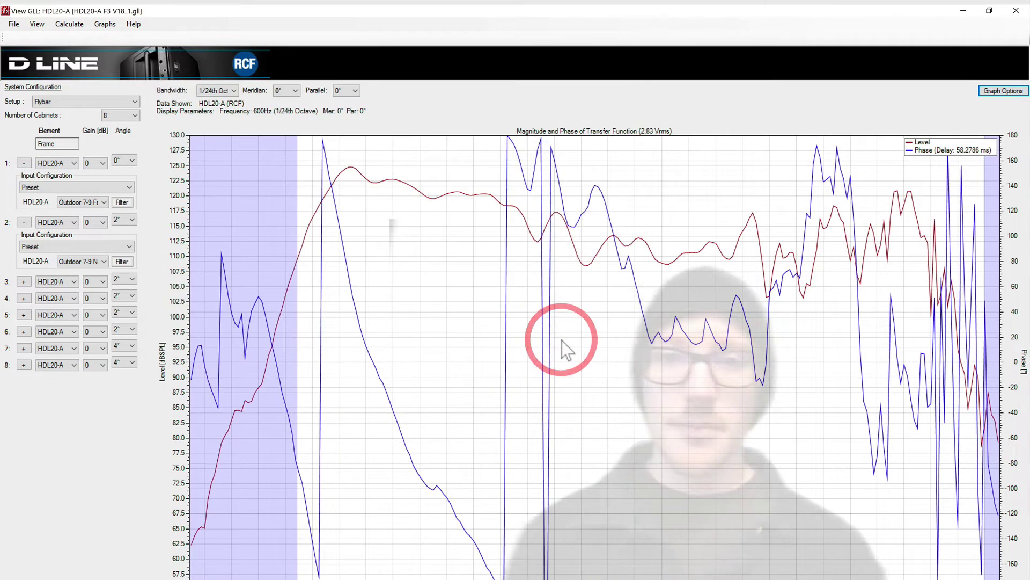
# Switch to Smaart v8, hide all traces, and open the Transfer Function Import ASCII settings.
pyautogui.press('super+Tab')
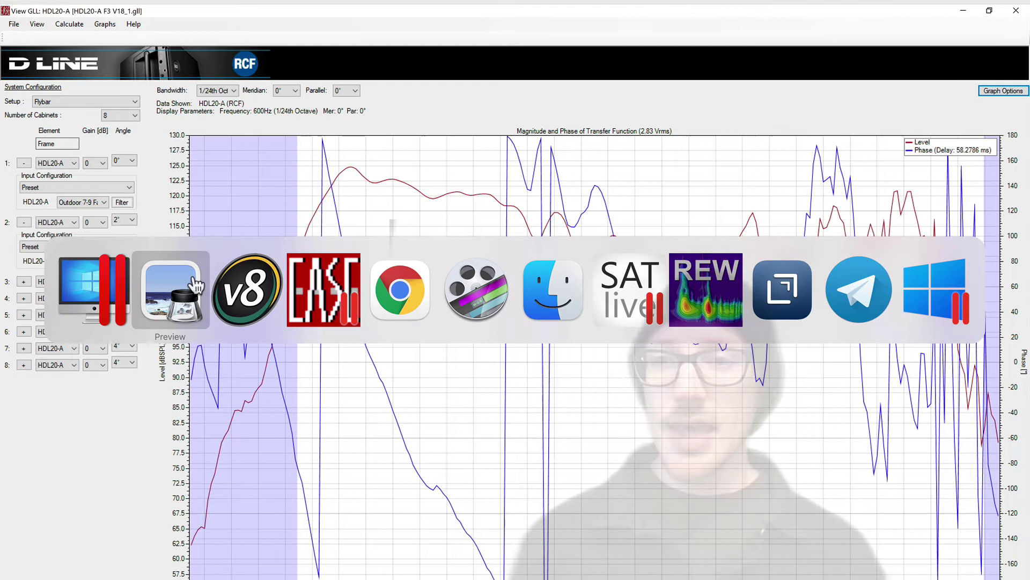
pyautogui.click(247, 293)
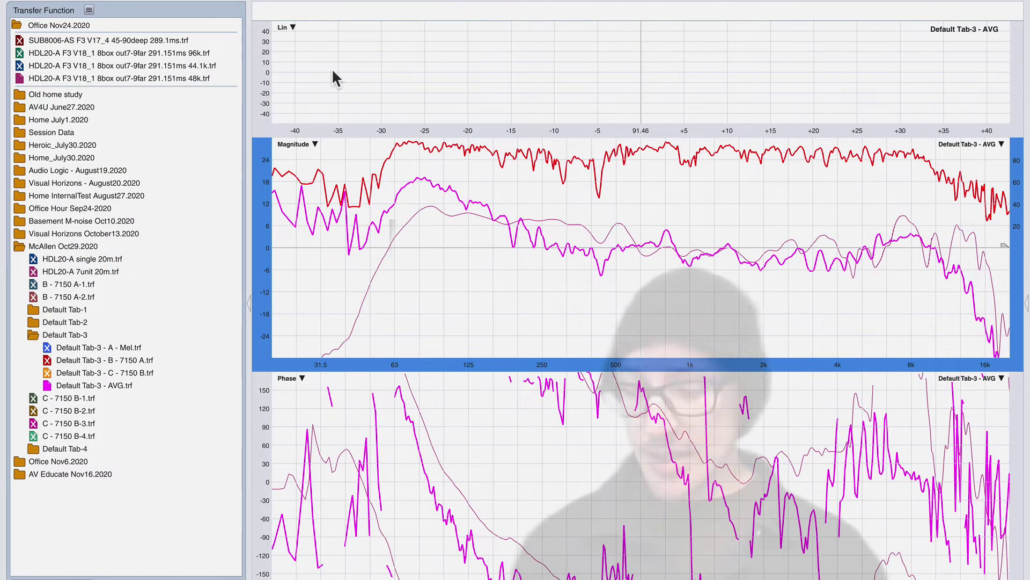
pyautogui.press('super+shift+h')
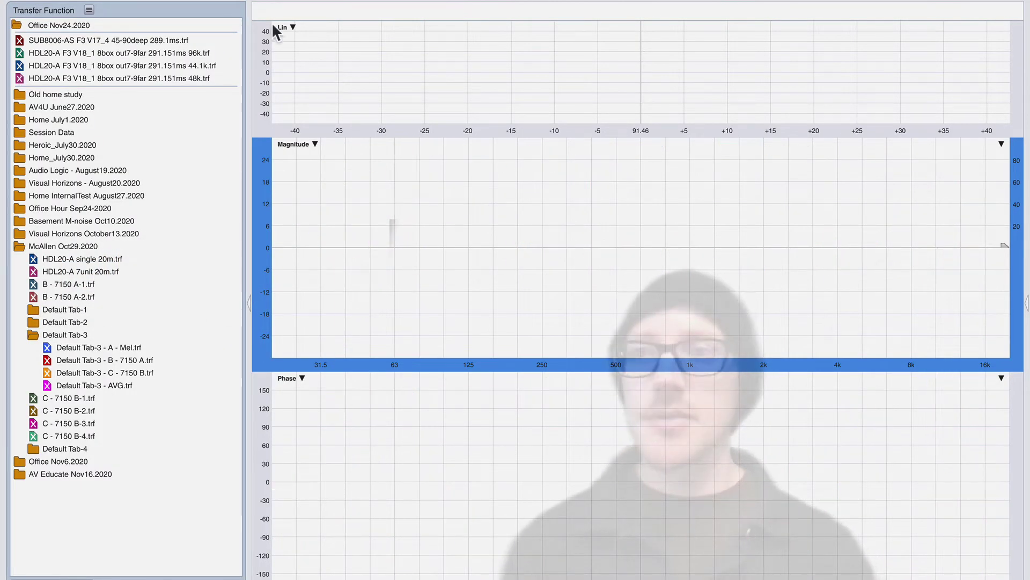
pyautogui.click(89, 9)
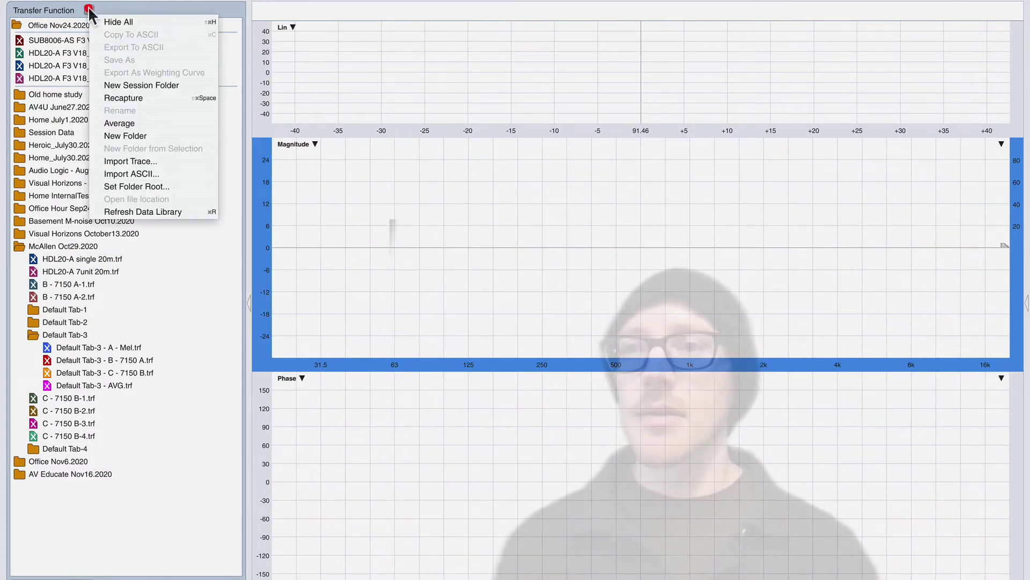
pyautogui.click(146, 173)
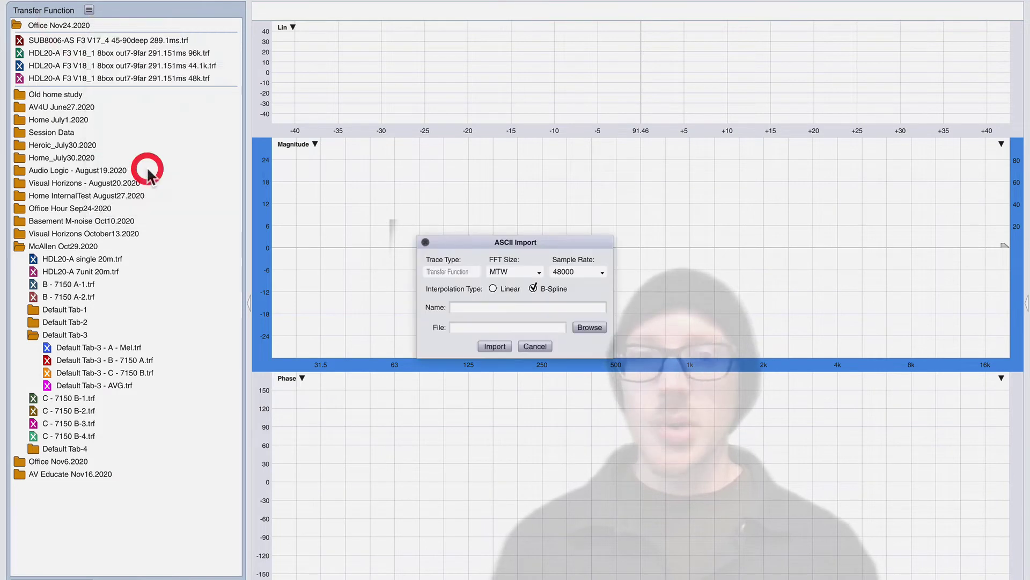
# Cancel the ASCII import and display the 48k, 44.1k and 96k HDL20-A traces.
pyautogui.click(540, 346)
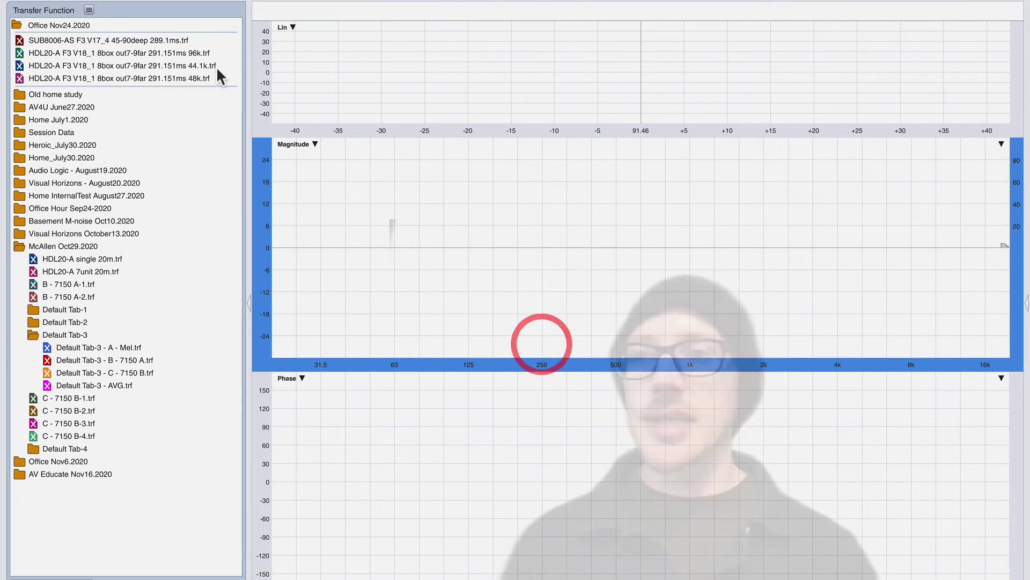
pyautogui.click(21, 78)
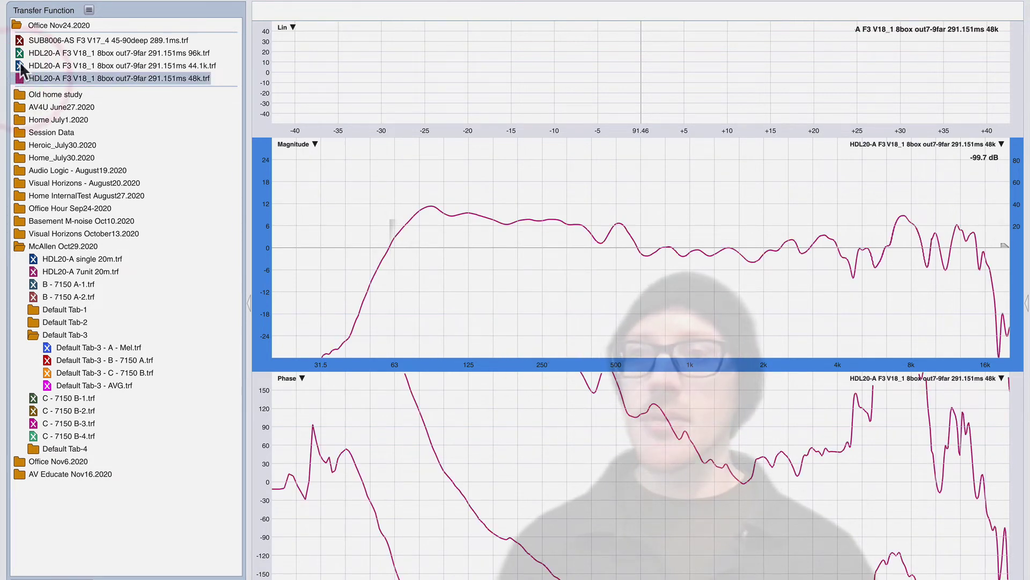
pyautogui.click(20, 66)
pyautogui.click(21, 53)
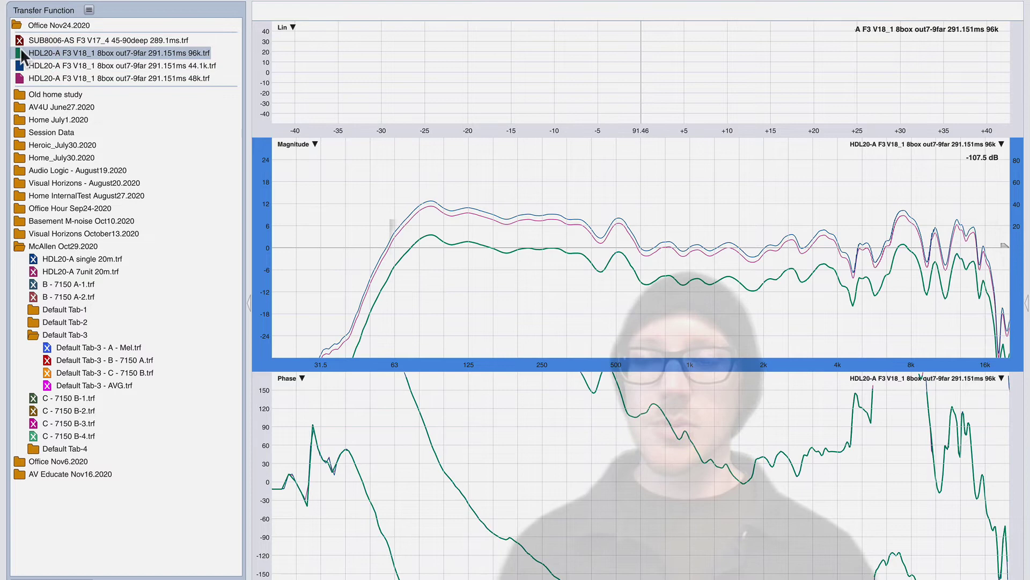
# Compare the traces' readouts, zoom into the rolloff near 18 kHz, then return to full range.
pyautogui.click(593, 246)
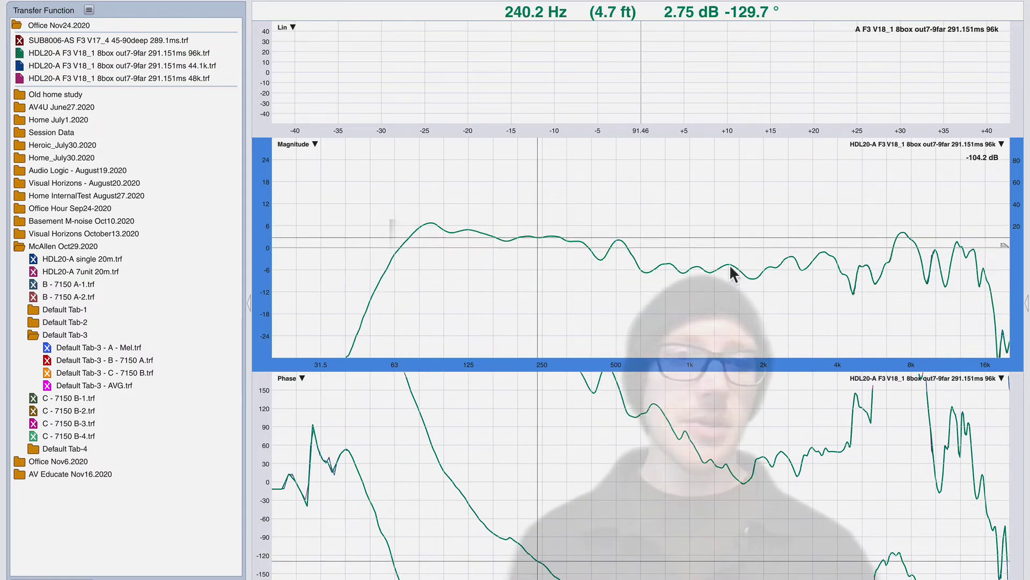
pyautogui.hscroll(4, 962, 280)
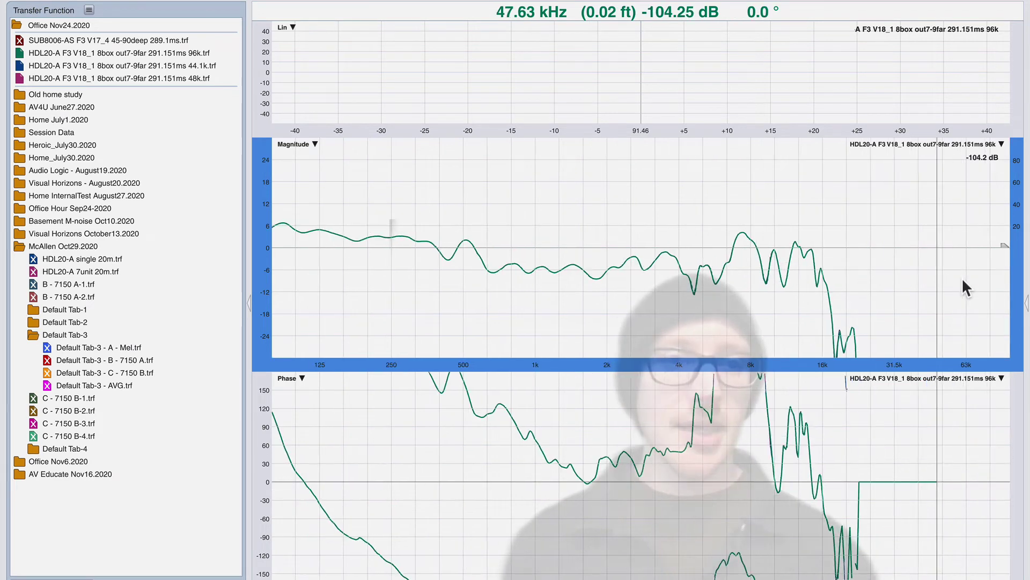
pyautogui.scroll(-5, 903, 297)
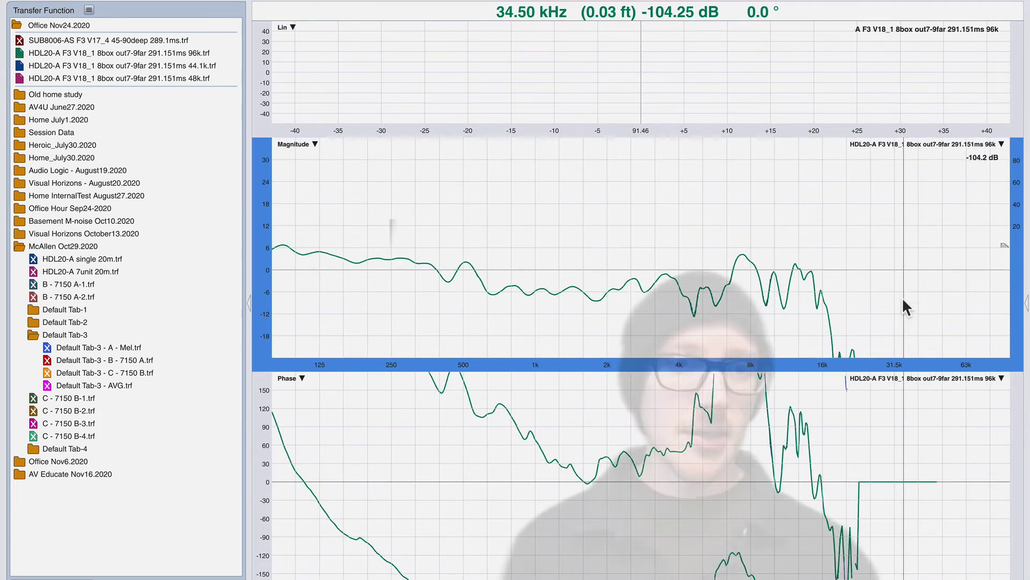
pyautogui.scroll(-1, 903, 306)
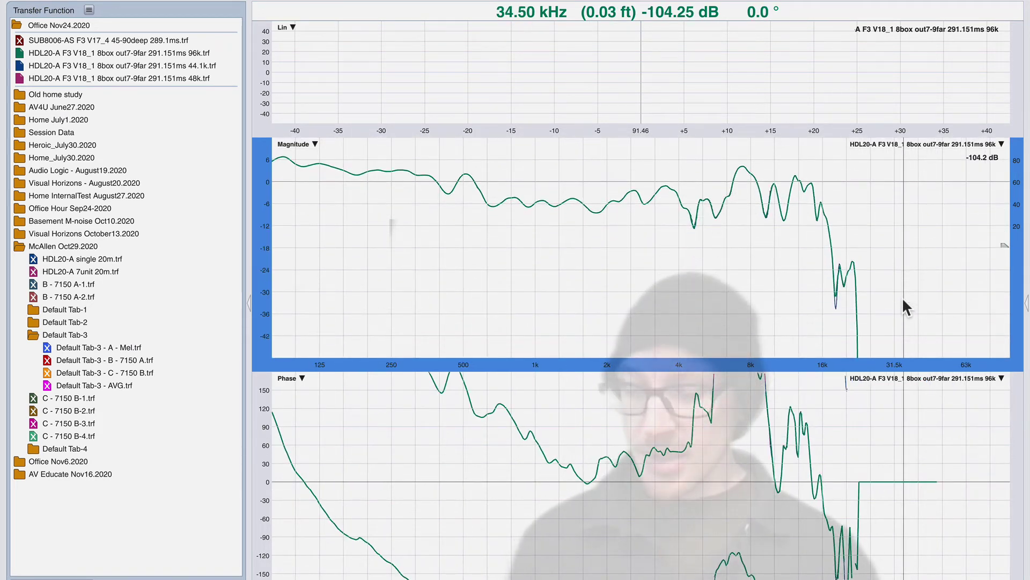
pyautogui.press('Down')
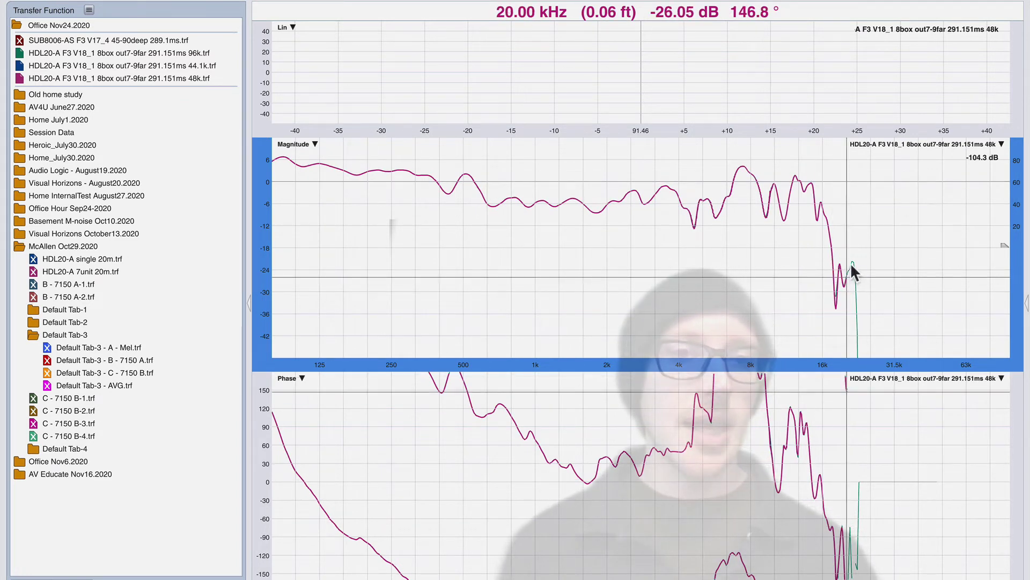
pyautogui.press('Down')
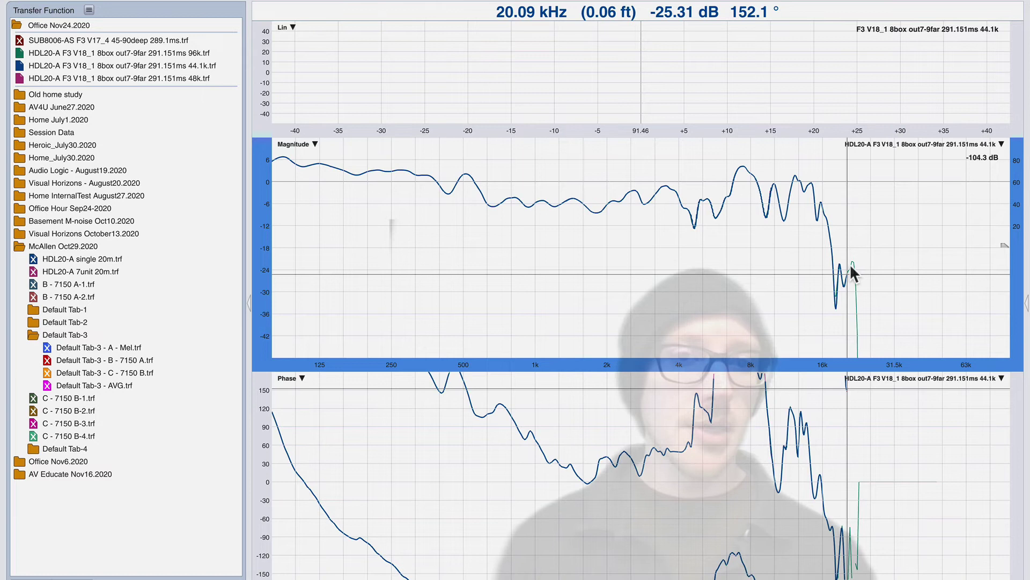
pyautogui.moveTo(817, 250)
pyautogui.mouseDown()
pyautogui.moveTo(861, 281)
pyautogui.moveTo(868, 325)
pyautogui.mouseUp()
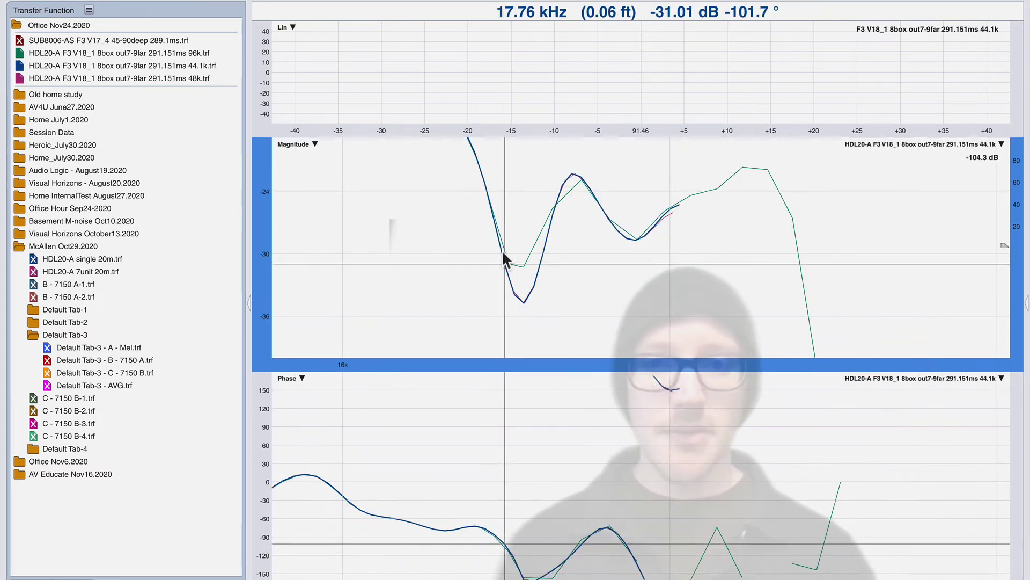
pyautogui.click(264, 207)
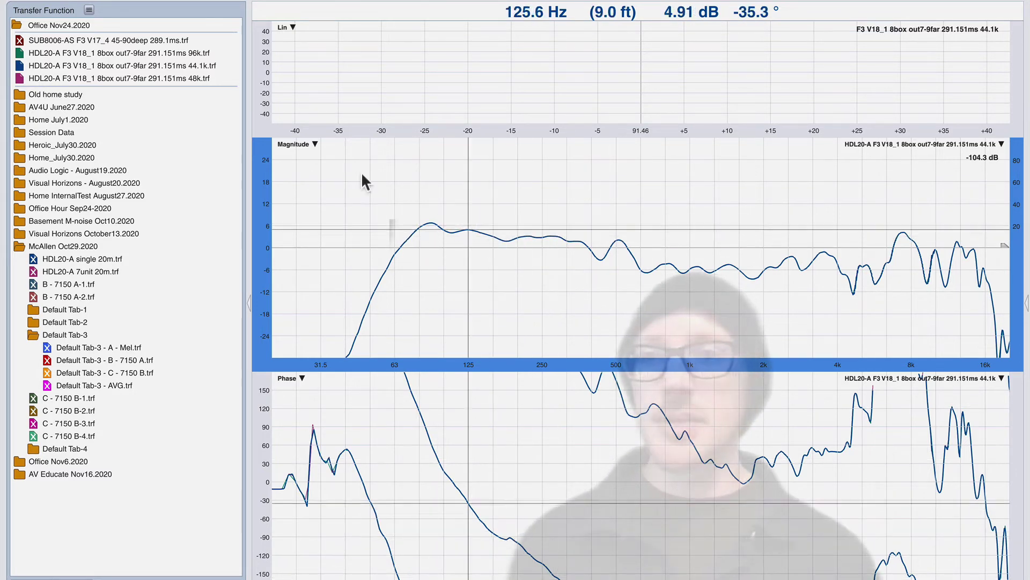
# Hide the 96k, 44.1k and 48k traces and import the AirAtt text file as a trace.
pyautogui.click(20, 62)
pyautogui.click(19, 53)
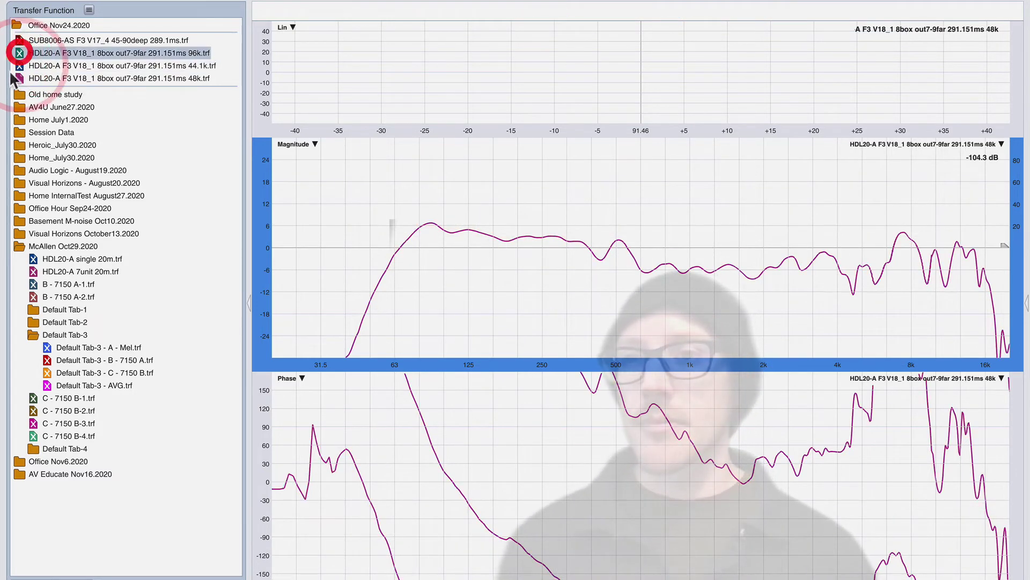
pyautogui.click(20, 78)
pyautogui.click(89, 10)
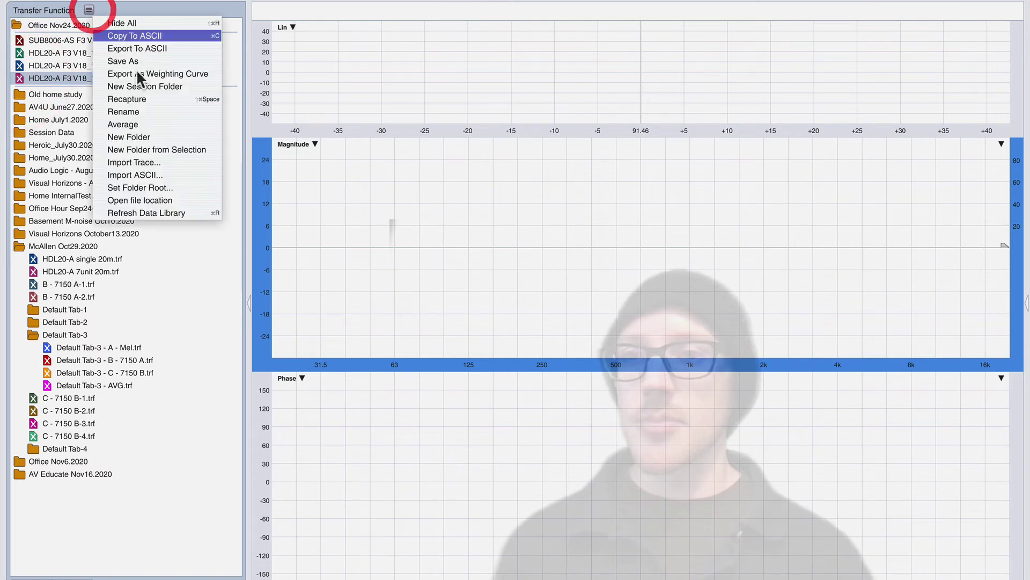
pyautogui.click(180, 174)
pyautogui.click(488, 345)
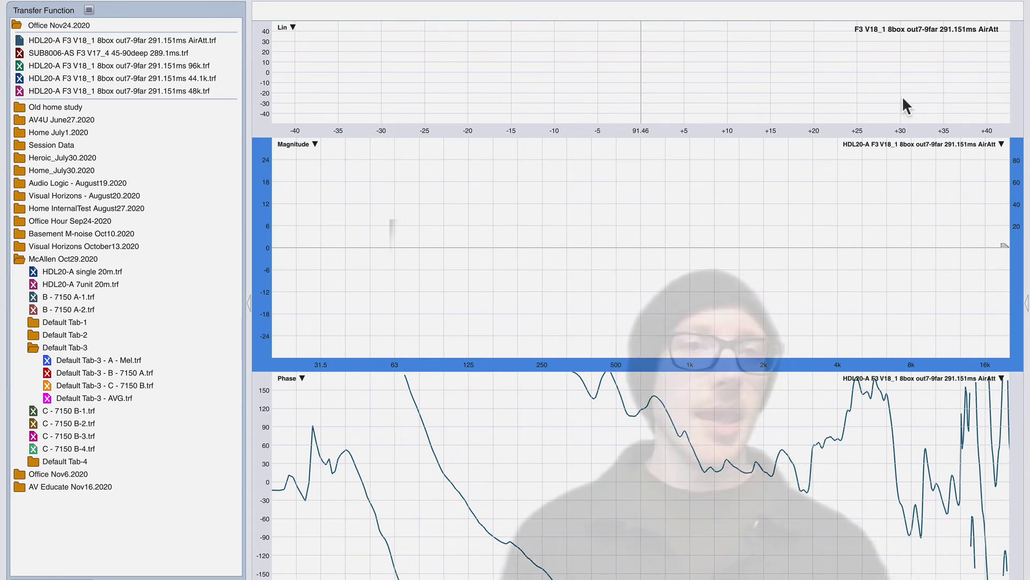
# Set the AirAtt trace's dB offset to -100 in its Trace Info.
pyautogui.rightClick(69, 40)
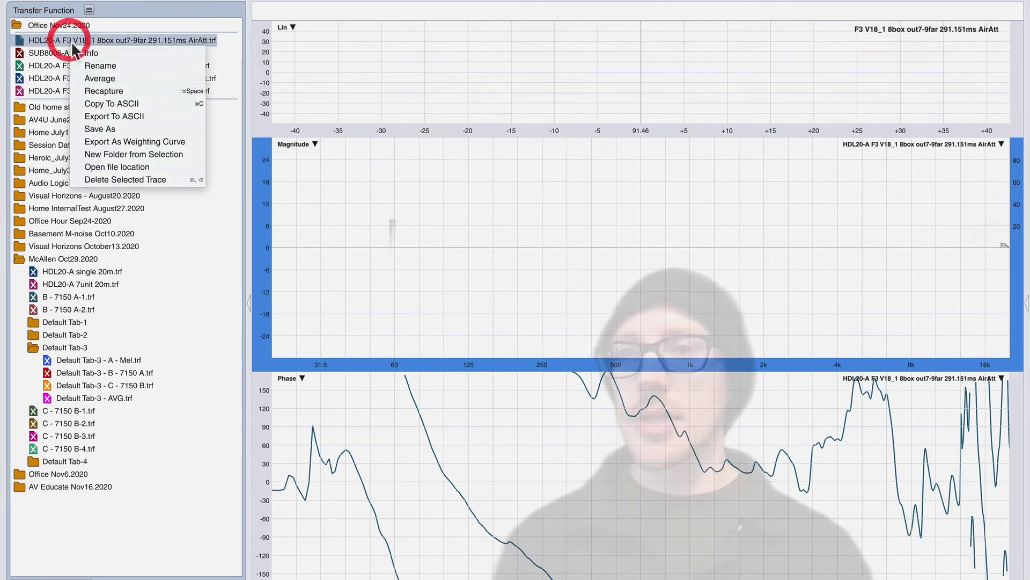
pyautogui.click(105, 53)
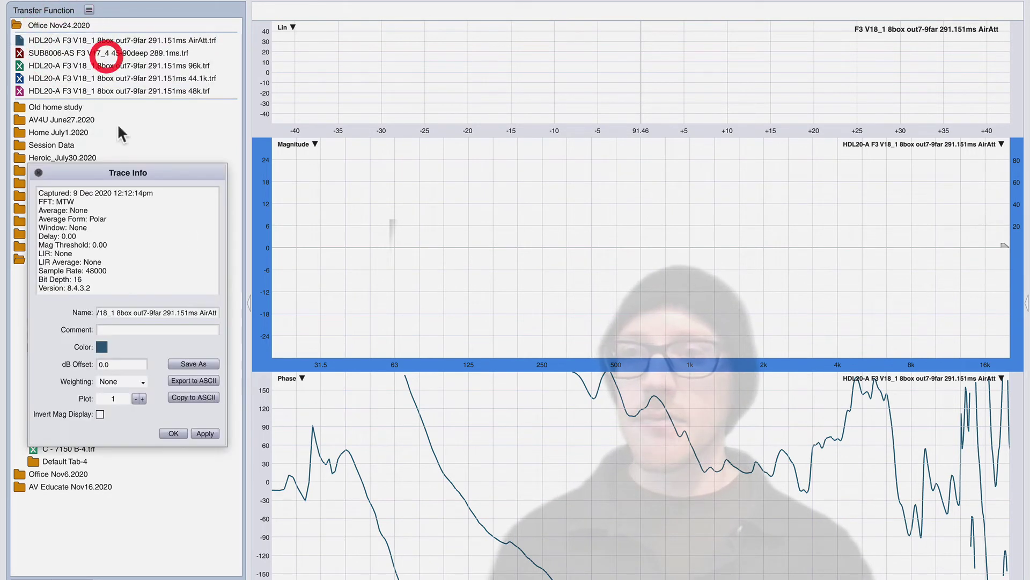
pyautogui.doubleClick(127, 364)
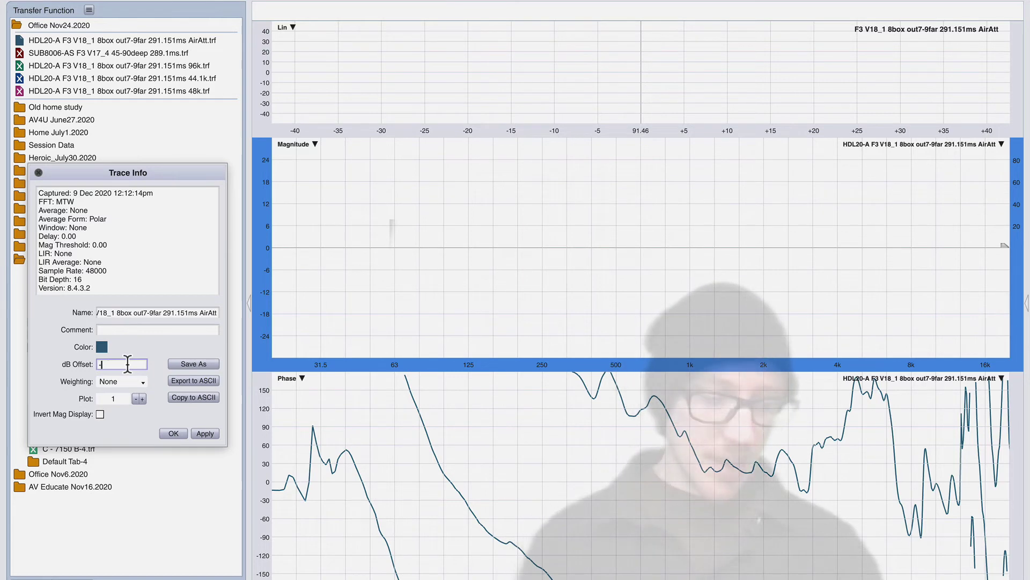
pyautogui.write('-100')
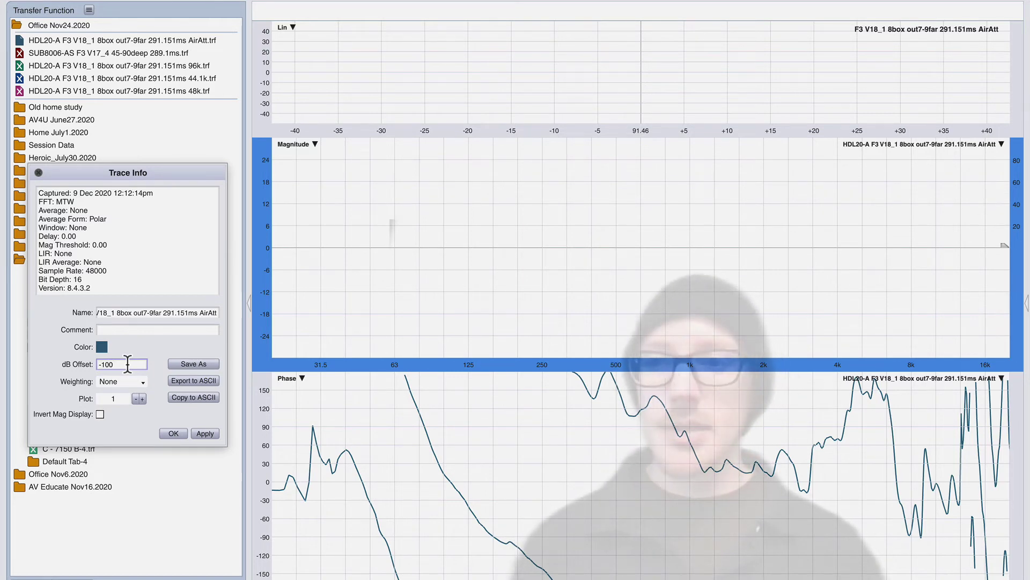
pyautogui.click(177, 433)
pyautogui.click(768, 200)
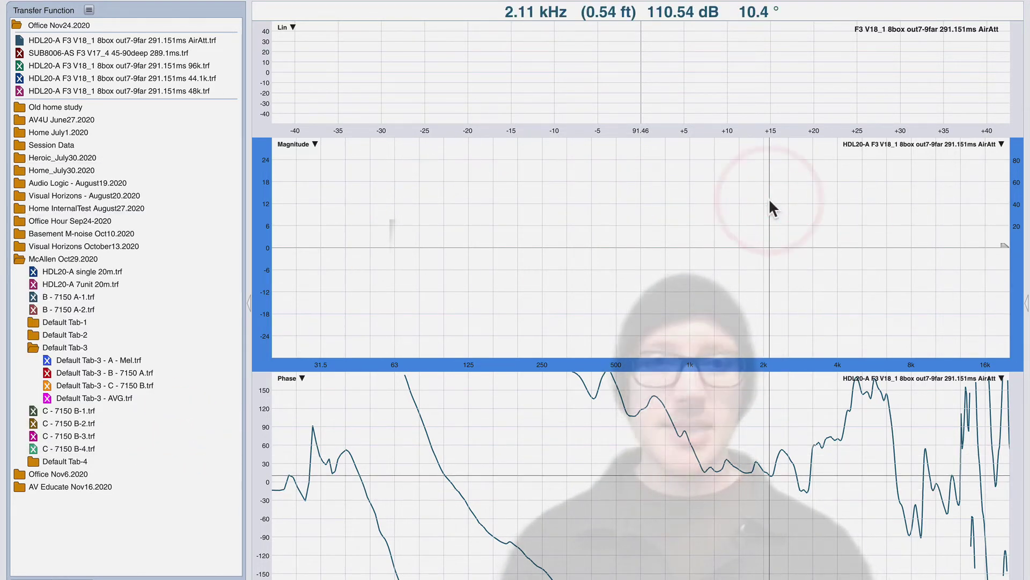
# Restore the HDL20-A trace, mark levels near 105 Hz and 48.8 Hz, and overlay Default Tab-3 - AVG.
pyautogui.click(619, 252)
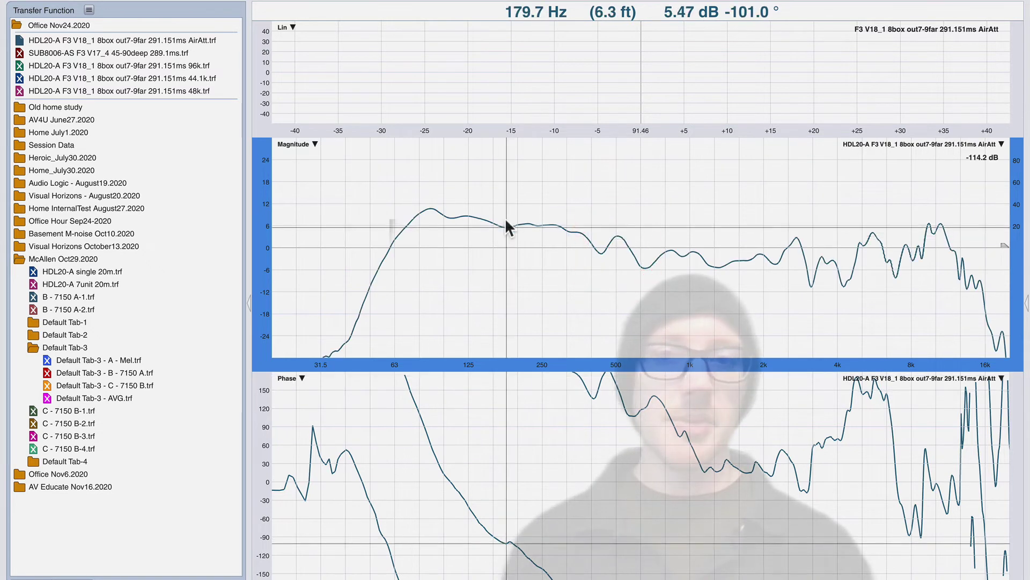
pyautogui.click(448, 229)
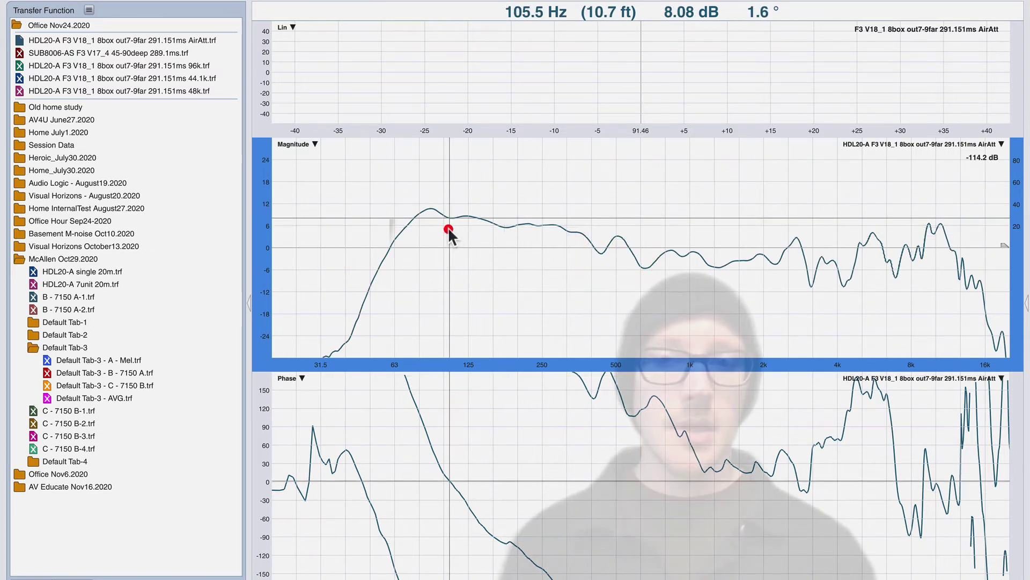
pyautogui.click(365, 229)
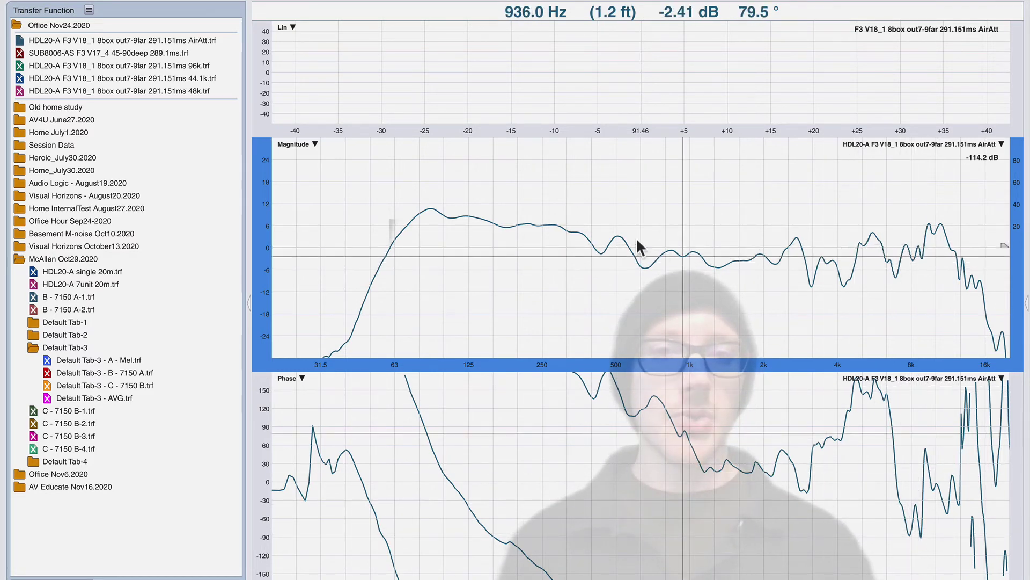
pyautogui.click(46, 397)
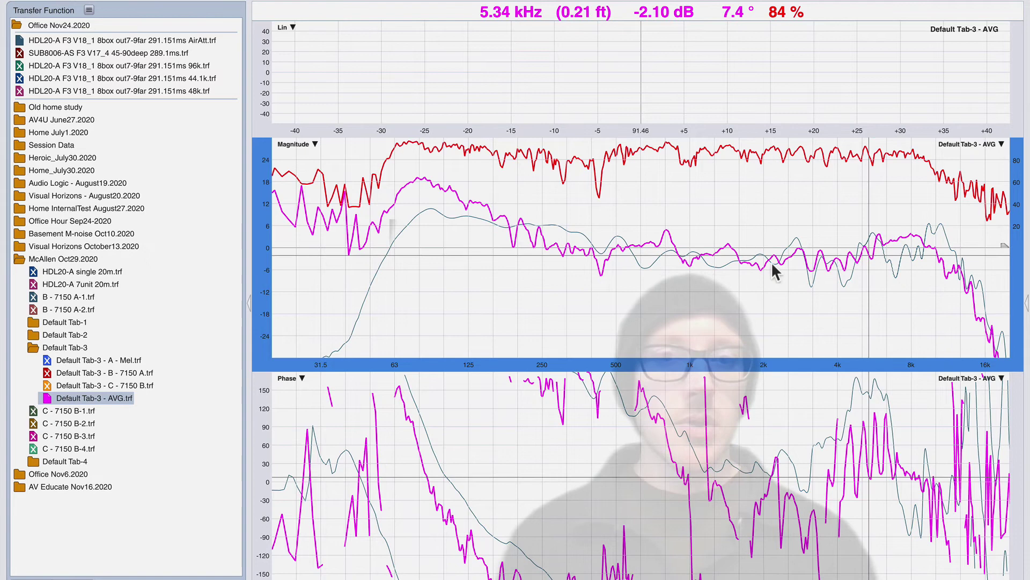
# Adjust the grey AirAtt trace's level offset to line up with the Default Tab-3 - AVG magnitude.
pyautogui.click(720, 263)
pyautogui.click(860, 248)
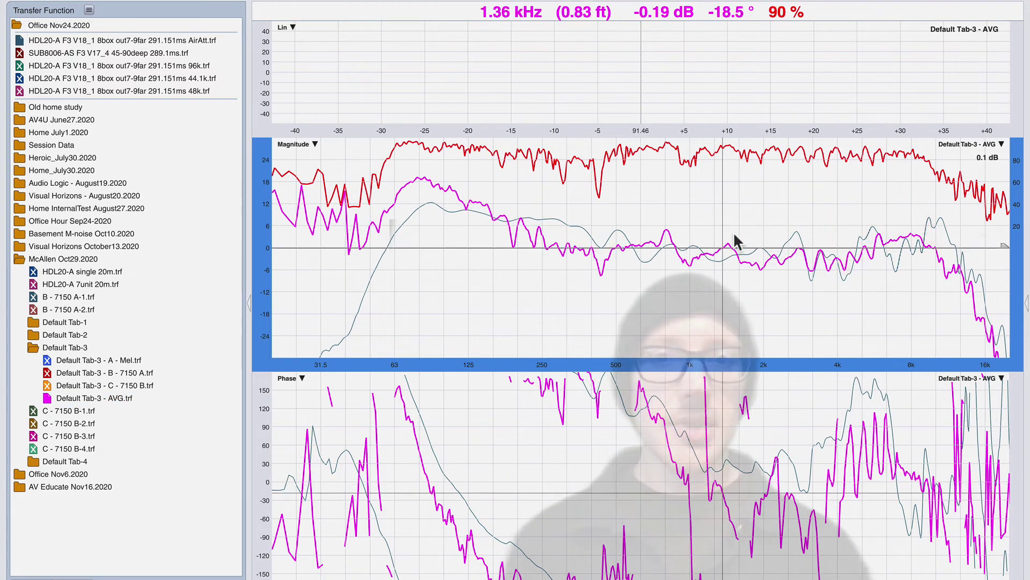
pyautogui.click(900, 246)
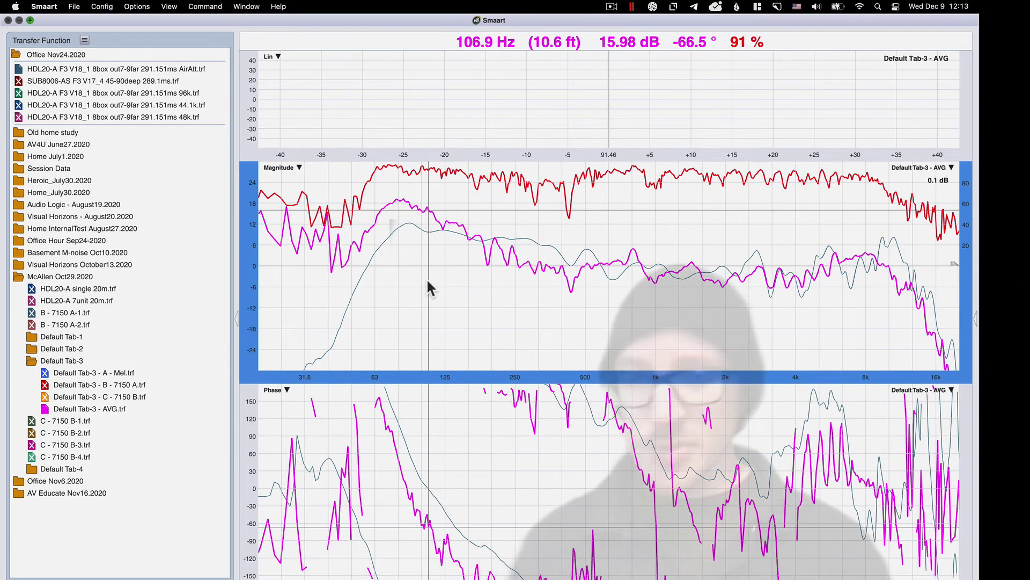
pyautogui.press('super+Tab')
pyautogui.press('super+Tab')
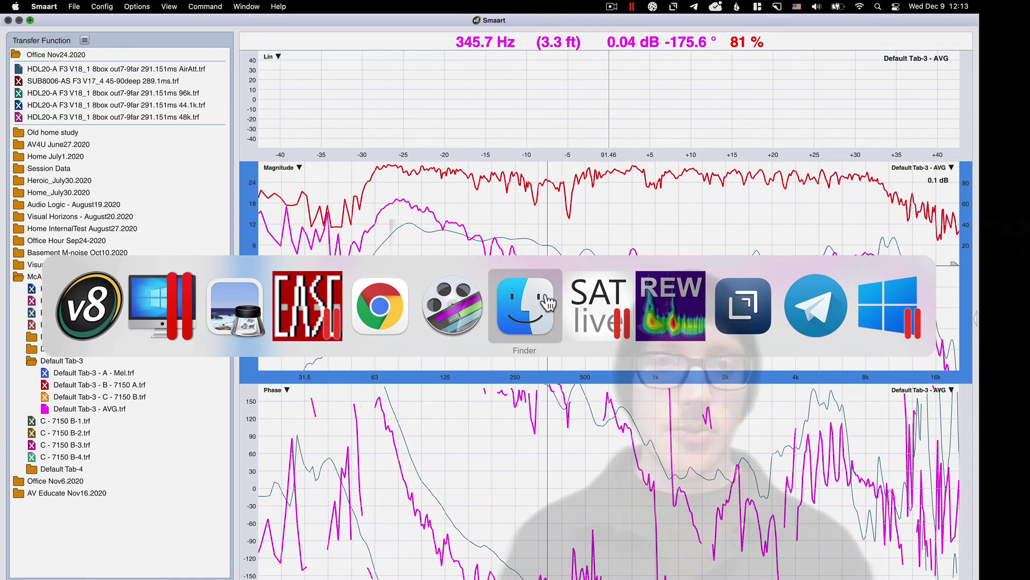
# Bring REW forward and cancel the Import frequency response dialog without importing.
pyautogui.click(670, 306)
pyautogui.click(64, 7)
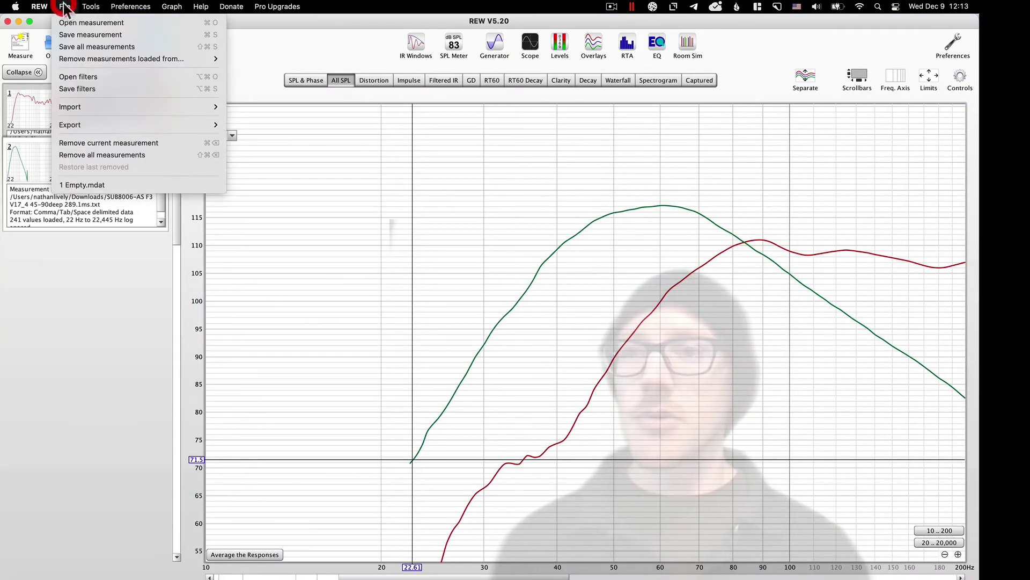
pyautogui.moveTo(188, 107)
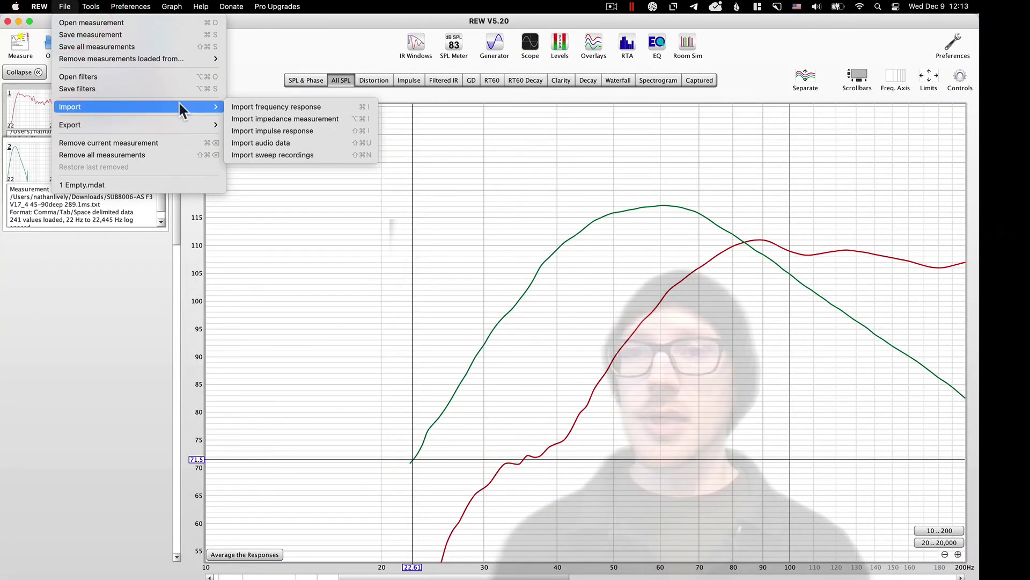
pyautogui.click(286, 106)
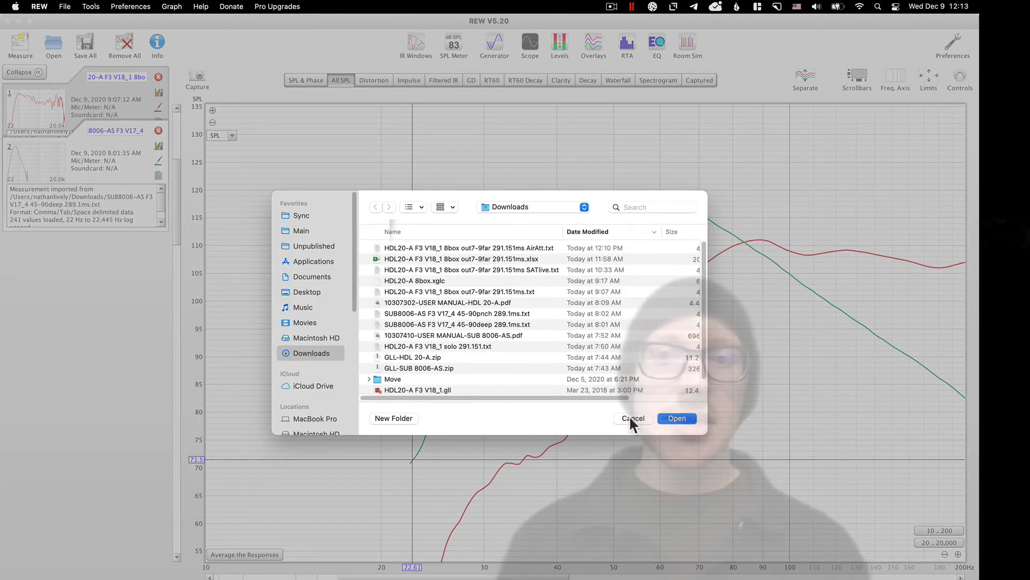
pyautogui.click(630, 417)
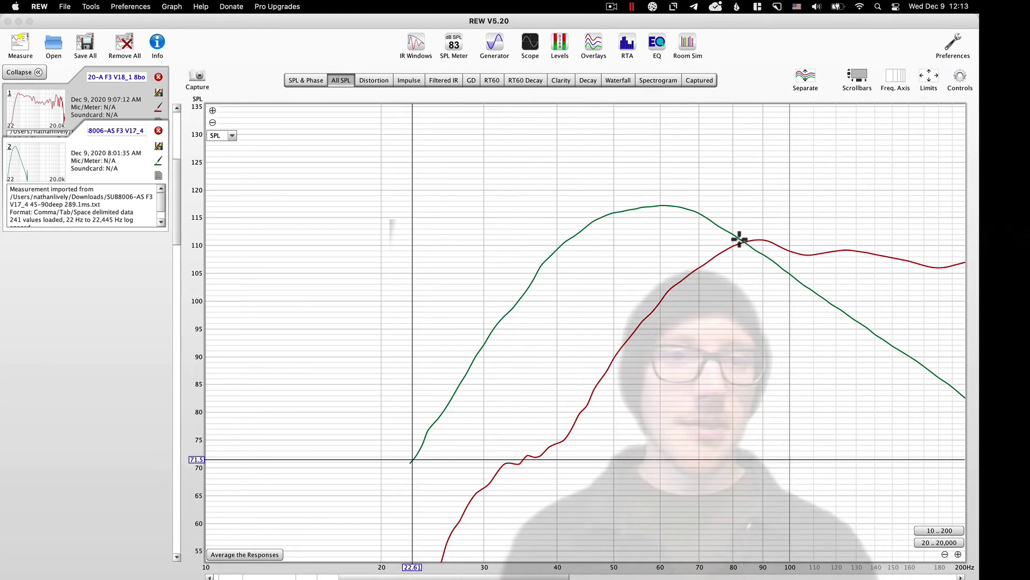
# Read response values around 72 Hz and show the full 20 Hz–20 kHz range.
pyautogui.moveTo(748, 240); pyautogui.dragTo(642, 205)
pyautogui.click(601, 229)
pyautogui.press('super+Tab')
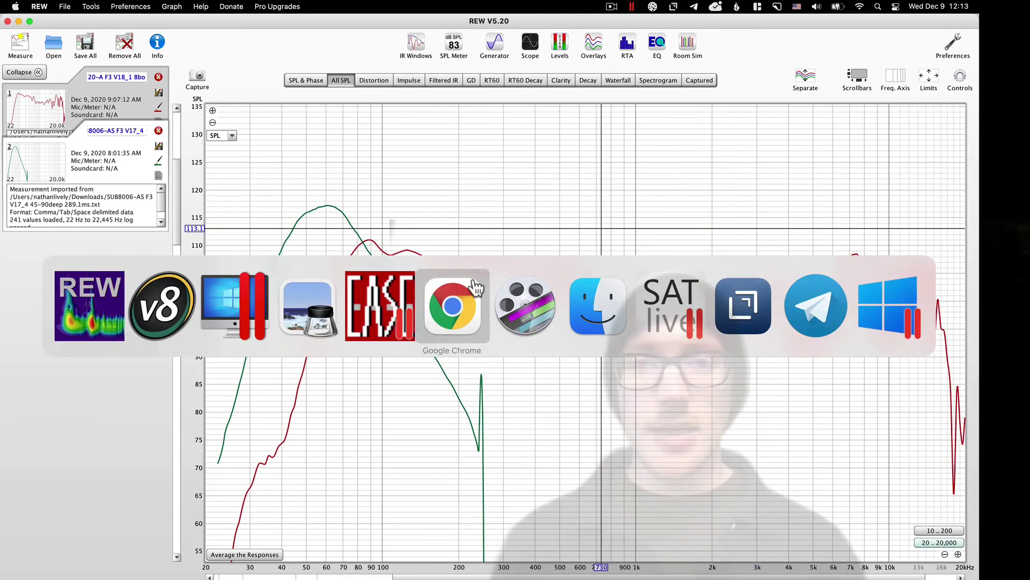
# In SATlive, load a quick trace into slot 7, filtering to Text File (*.txt) and picking the AirAtt export.
pyautogui.click(681, 290)
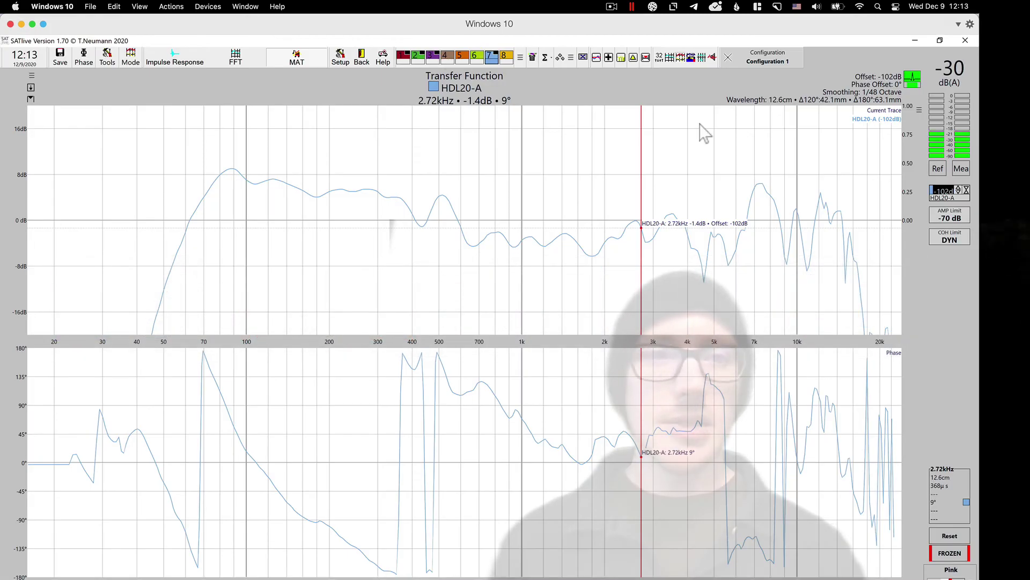
pyautogui.rightClick(493, 58)
pyautogui.moveTo(480, 204)
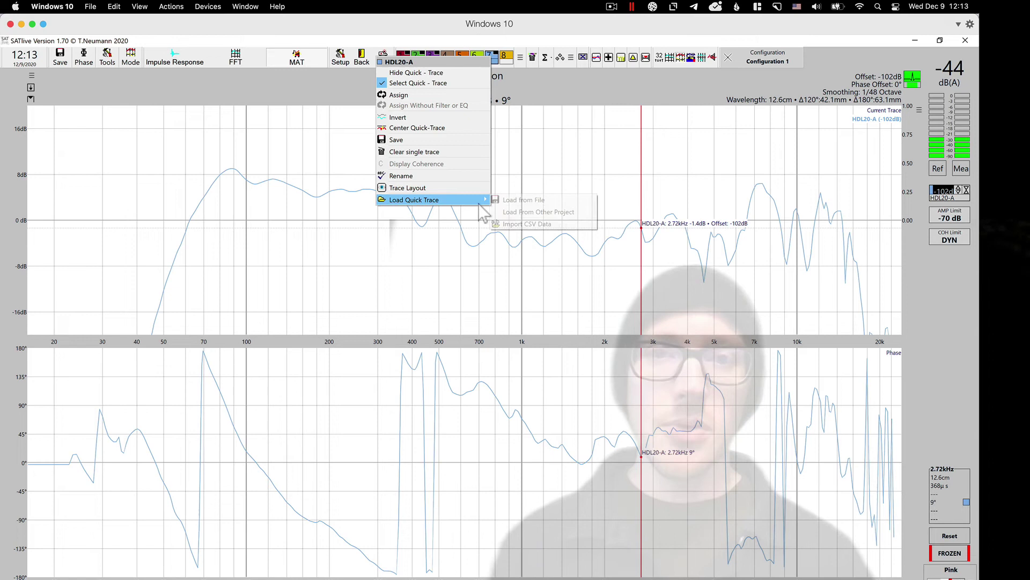
pyautogui.click(524, 200)
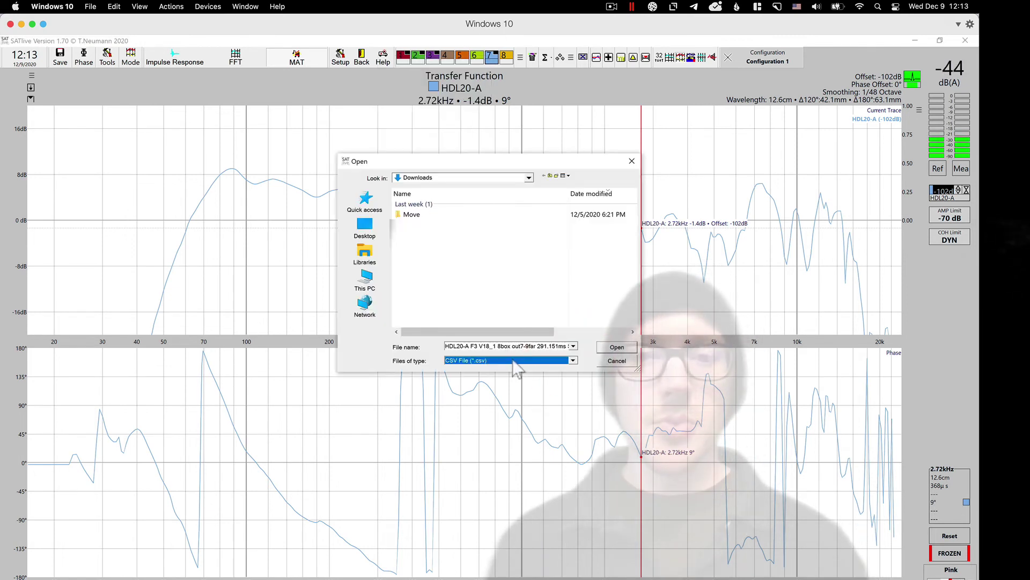
pyautogui.click(542, 360)
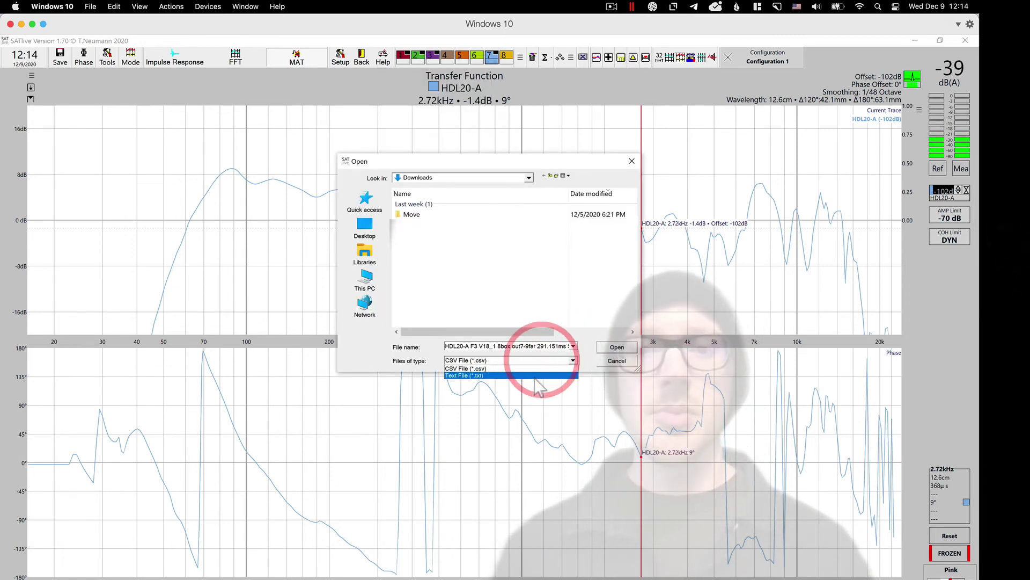
pyautogui.click(534, 373)
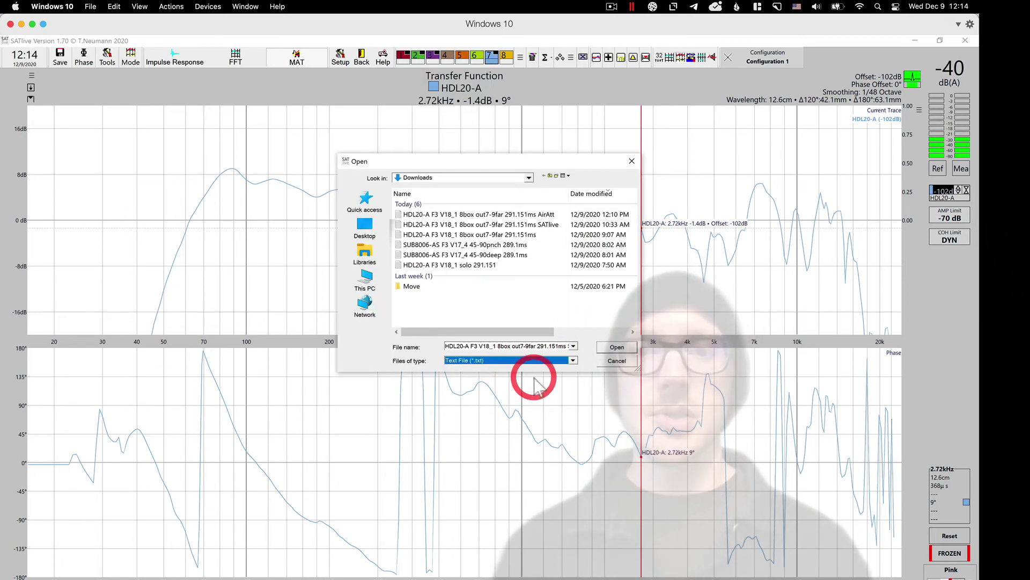
pyautogui.click(453, 214)
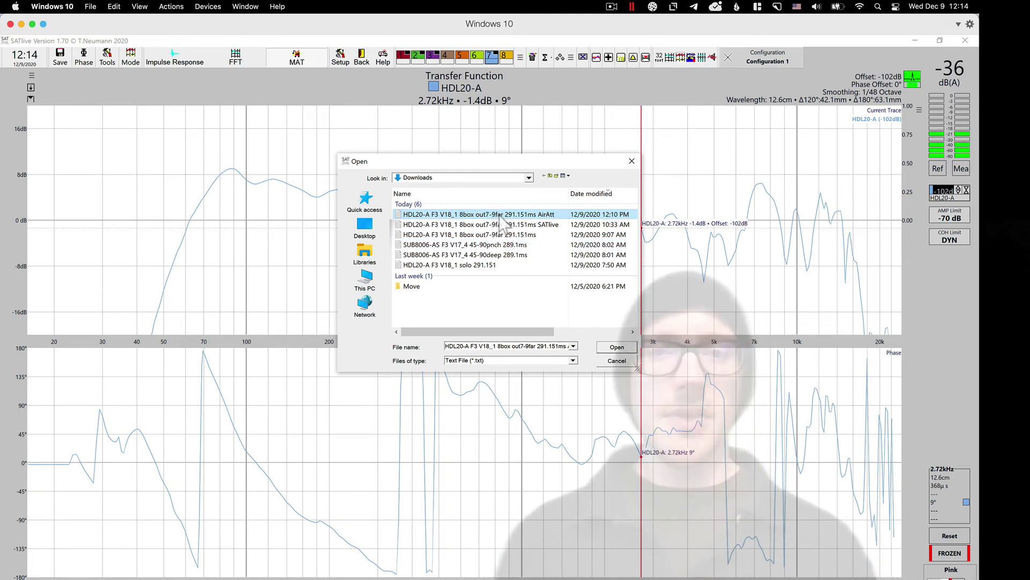
pyautogui.press('super+Tab')
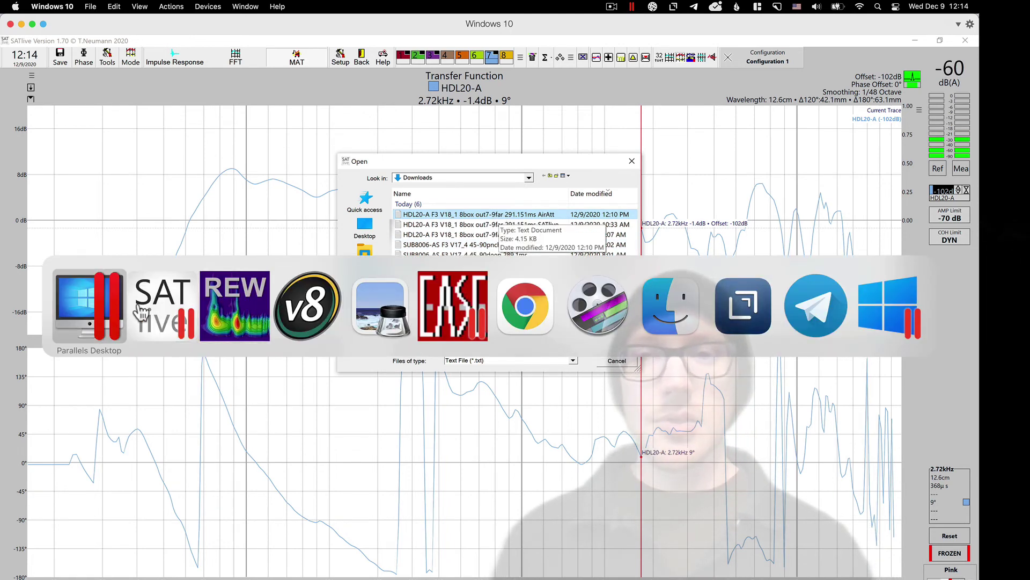
pyautogui.press('super+Tab')
pyautogui.press('super+Tab')
pyautogui.press('super+Tab')
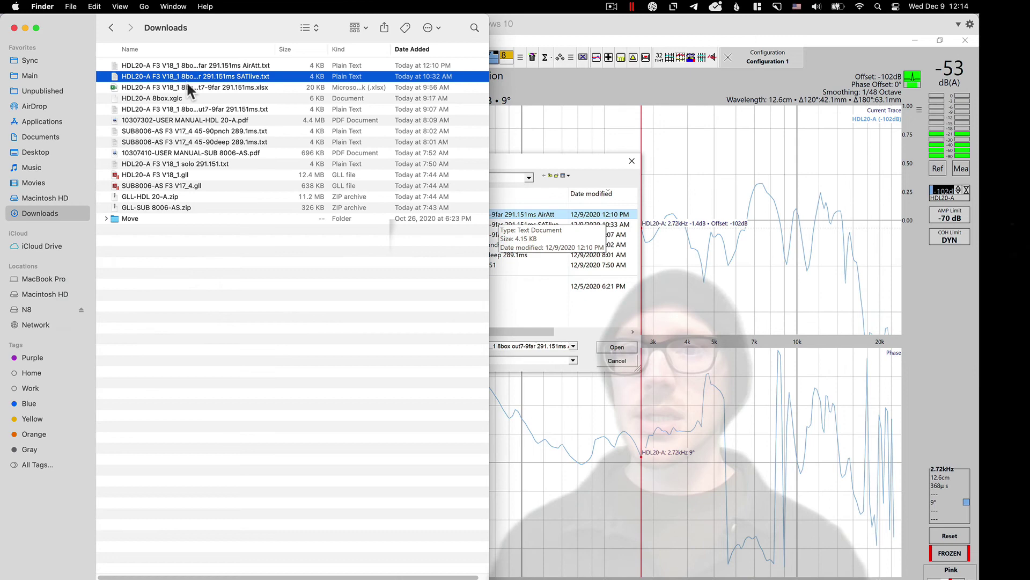
pyautogui.click(116, 65)
pyautogui.press('space')
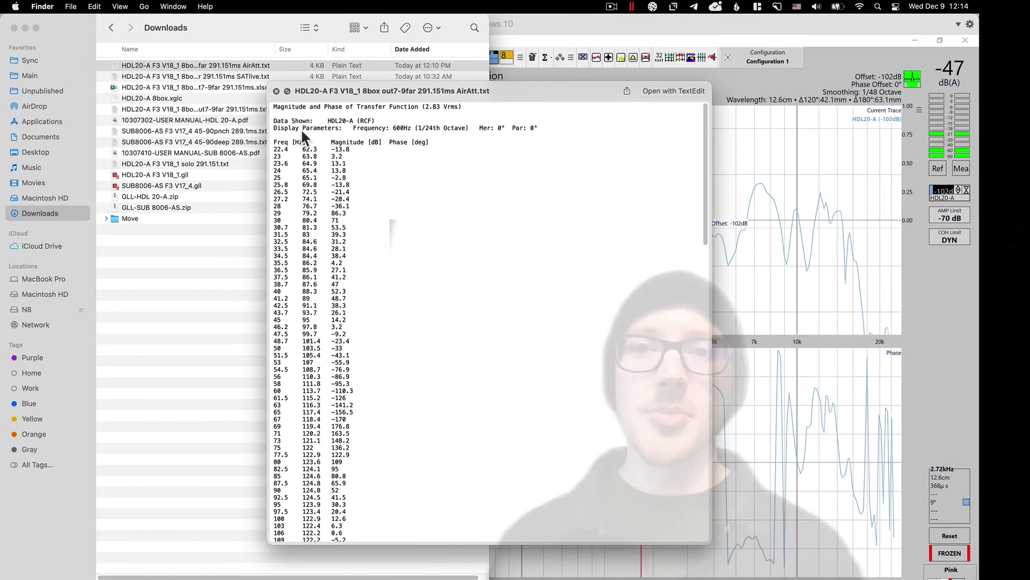
pyautogui.press('super+Tab')
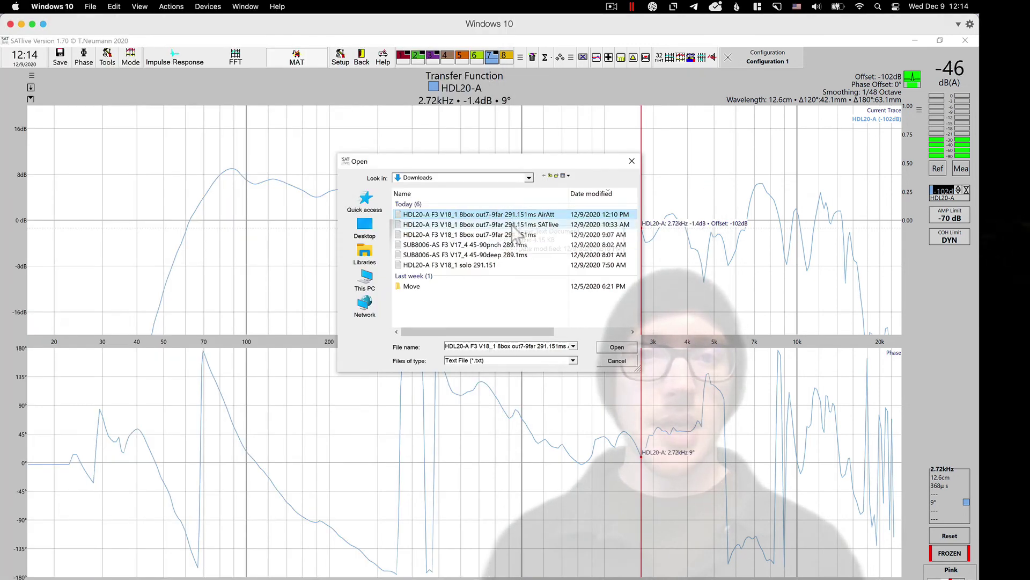
# Cancel loading the SATlive HDL20-A export, set the trace offset to 0 dB, and re-centre the trace.
pyautogui.click(501, 225)
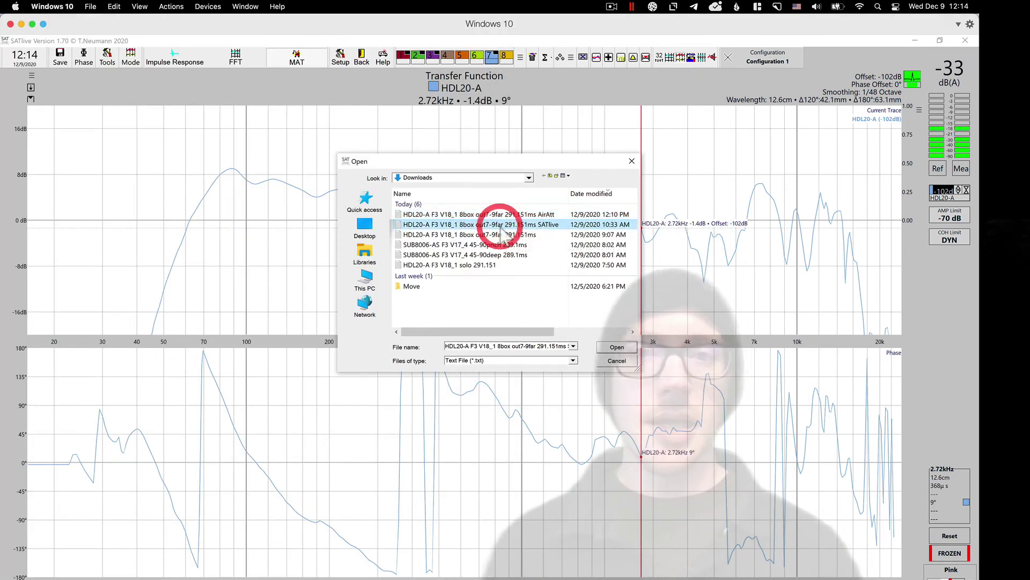
pyautogui.click(617, 361)
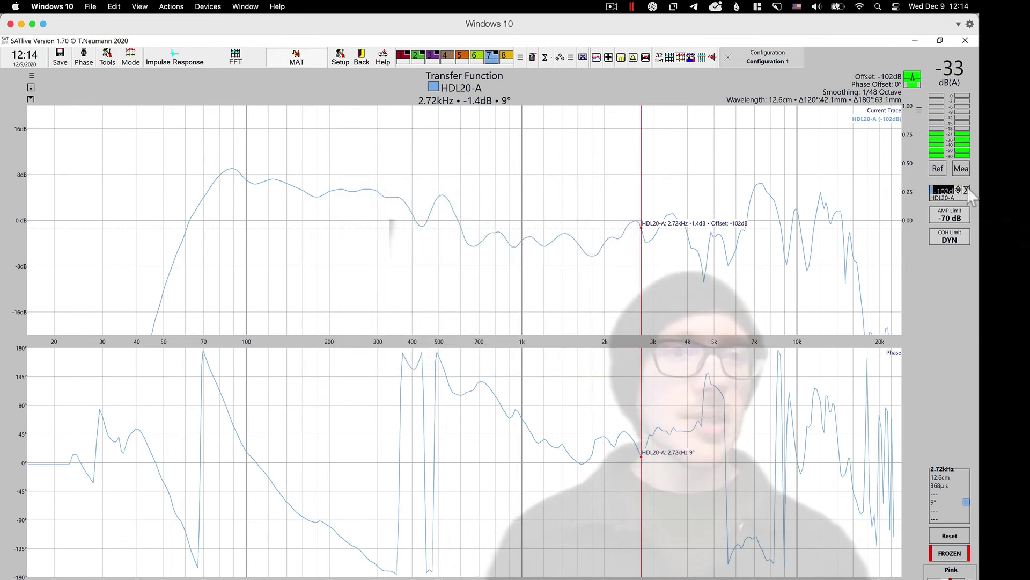
pyautogui.click(940, 191)
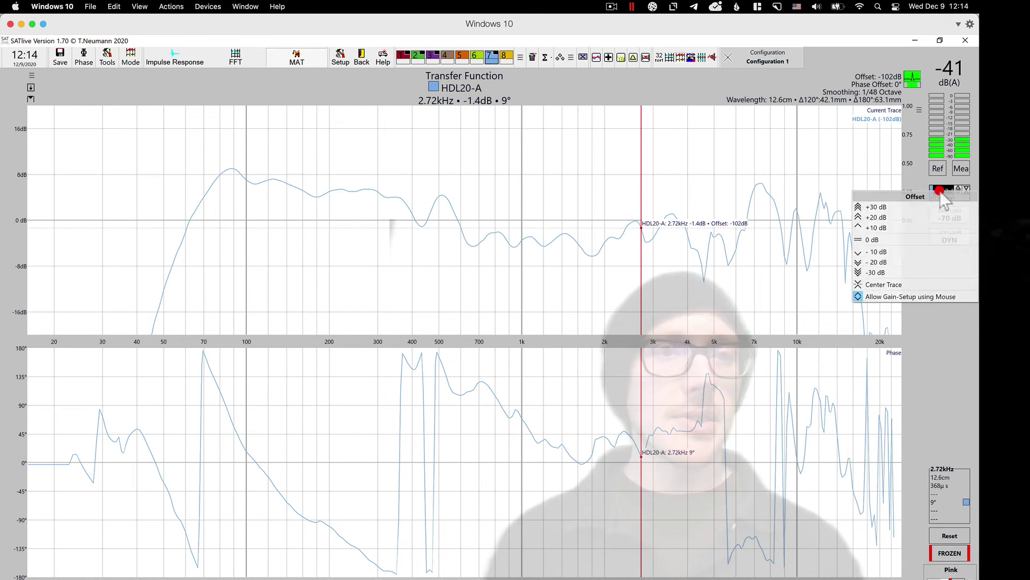
pyautogui.click(907, 241)
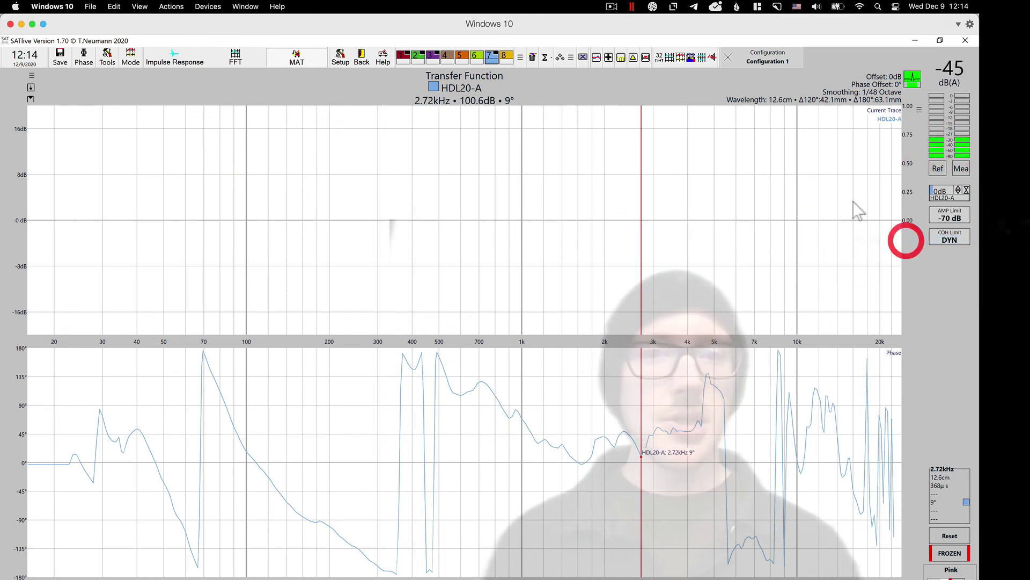
pyautogui.click(966, 191)
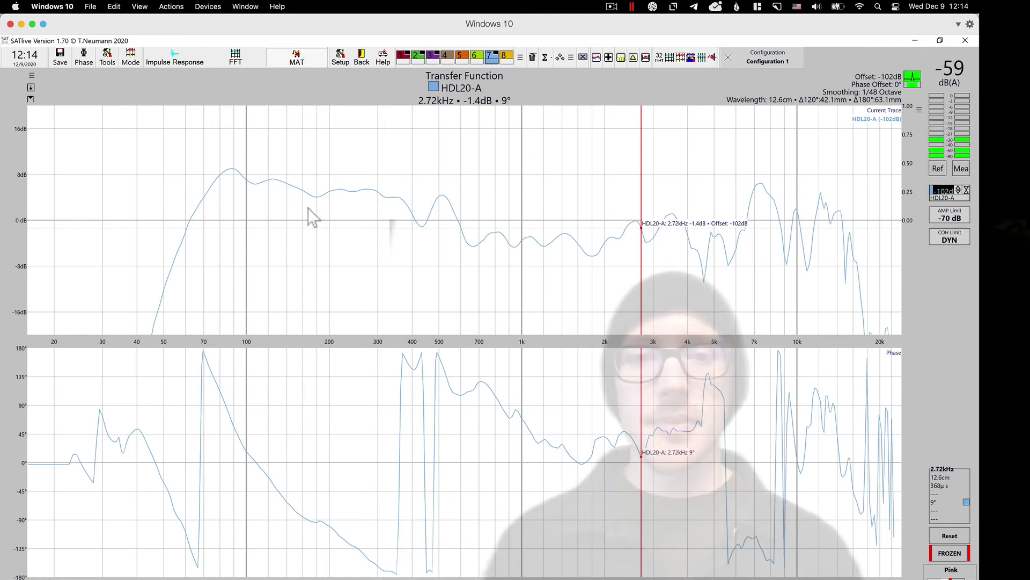
# Bring Smaart to the front, showing the grey HDL20-A model trace over the Default Tab-3 - AVG measurement.
pyautogui.press('super+Tab')
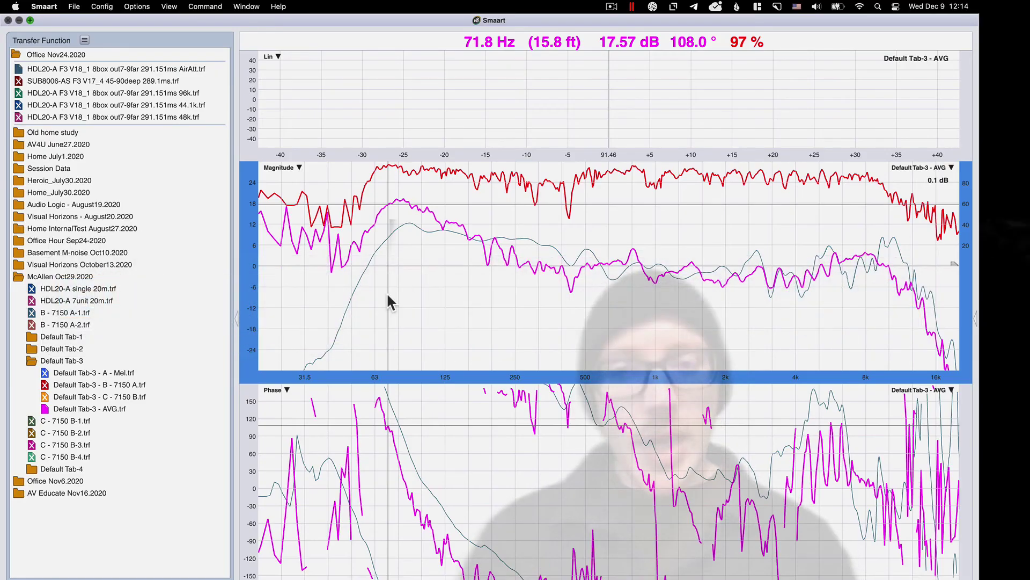